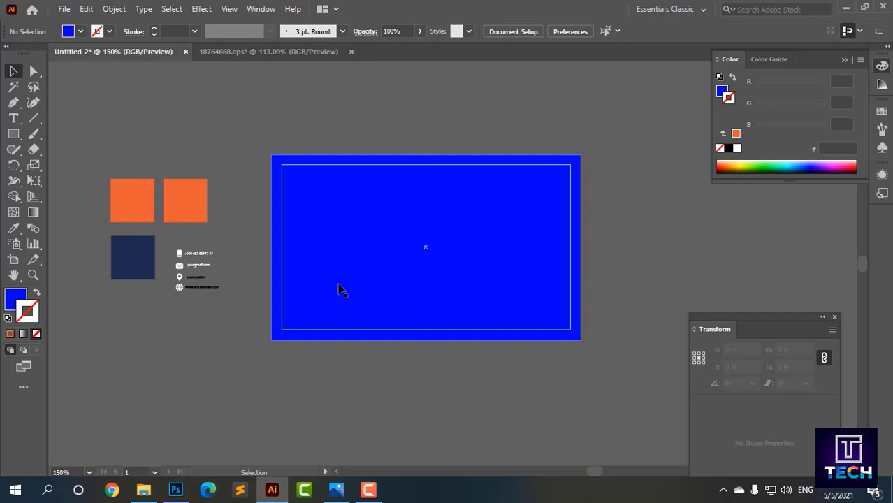
Step: Fill the card's background rectangle with the navy swatch colour
click(339, 289)
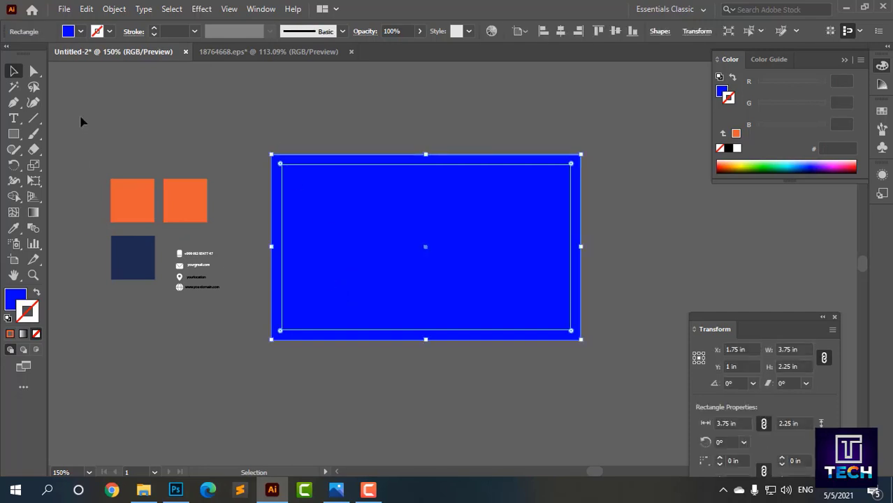
click(13, 228)
click(14, 70)
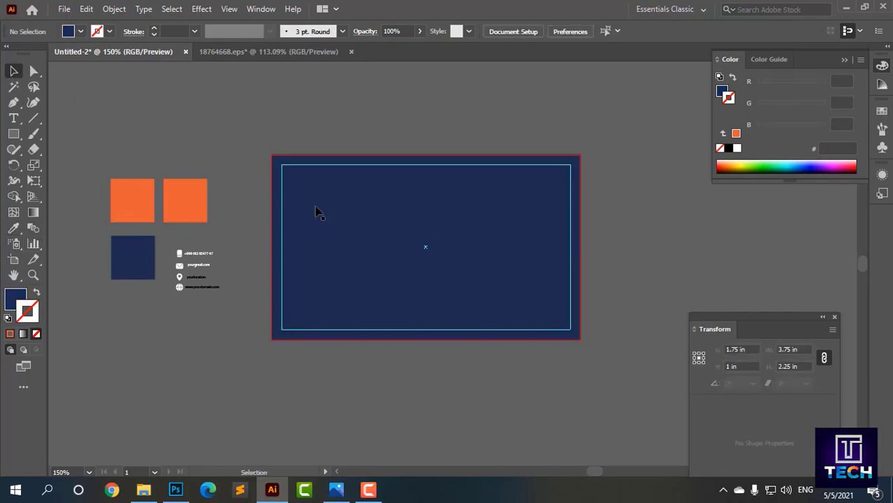
click(315, 210)
Step: Show the Layers panel and expand Layer 1 to view its objects
click(260, 8)
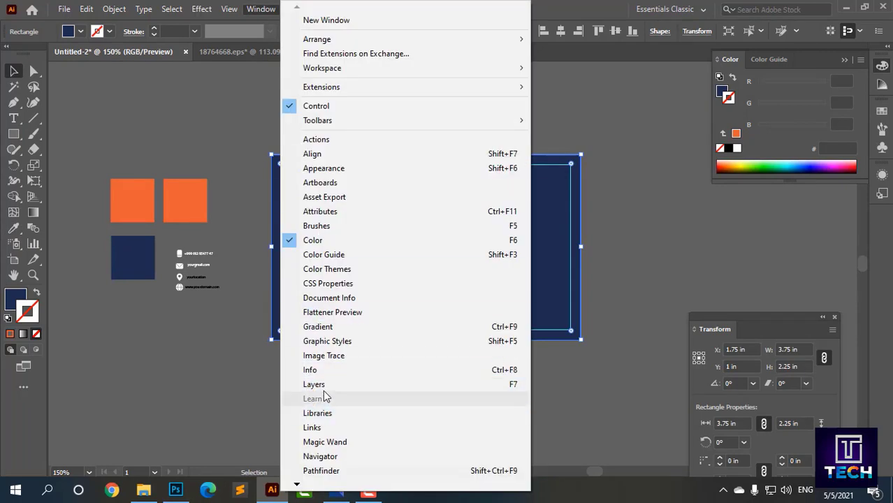
click(314, 385)
click(718, 221)
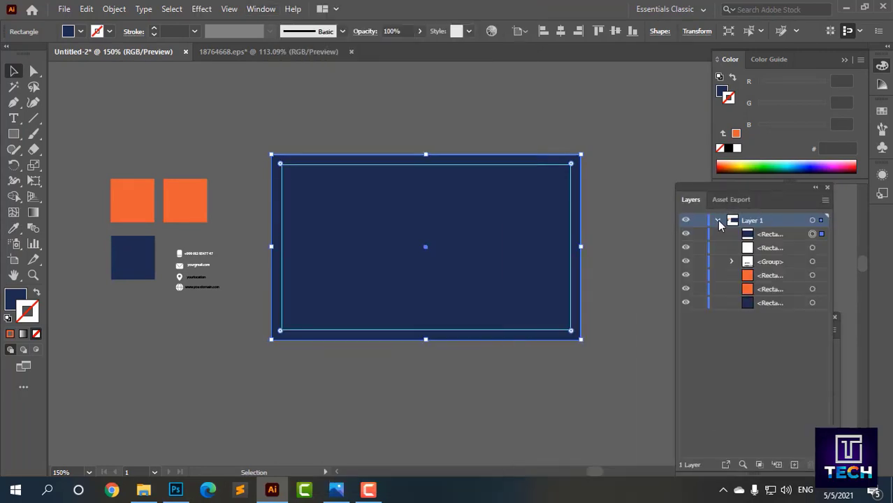
click(597, 258)
click(501, 261)
click(393, 110)
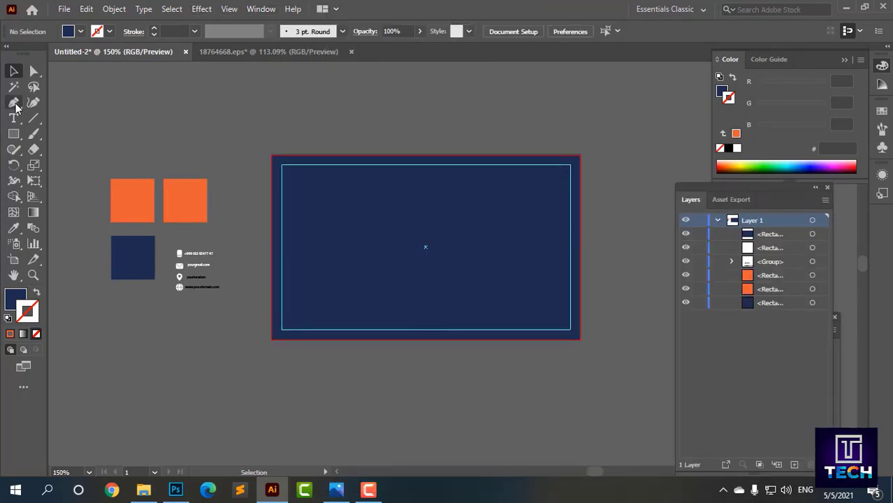
Step: Copy the navy background rectangle to the clipboard
right_click(17, 107)
click(49, 103)
click(14, 70)
click(320, 208)
click(63, 9)
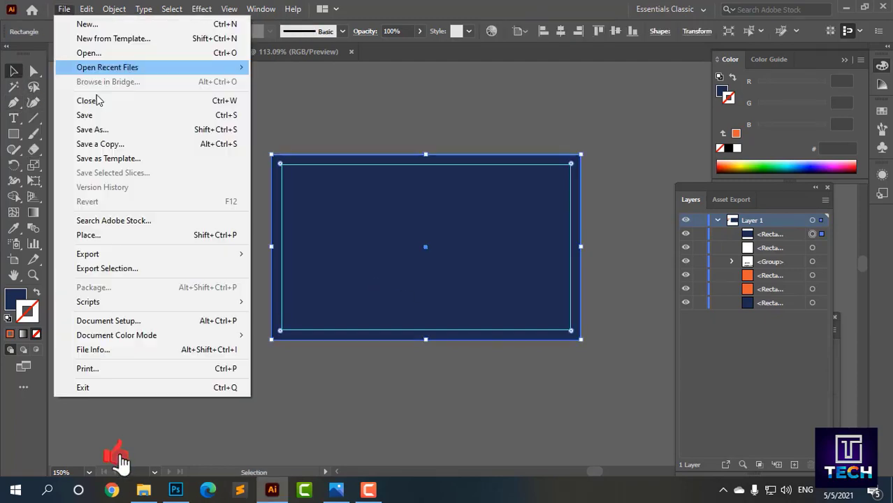
mouse_move(86, 9)
click(98, 70)
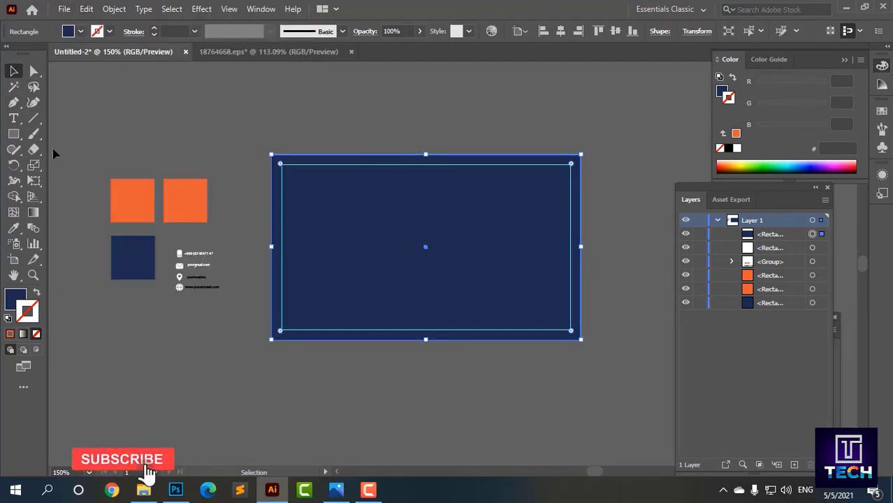
Step: Draw a slanted four-sided Pen shape over the card's left side, extending past its edges
right_click(13, 102)
click(48, 102)
click(296, 117)
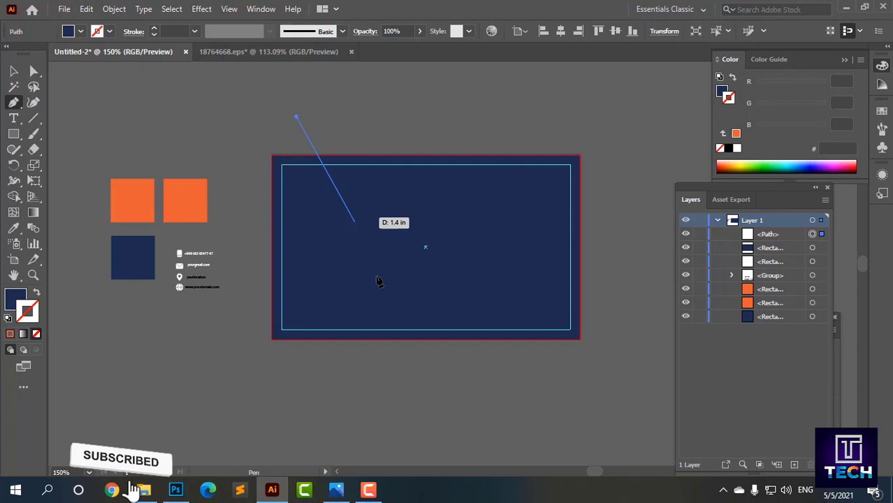
click(436, 367)
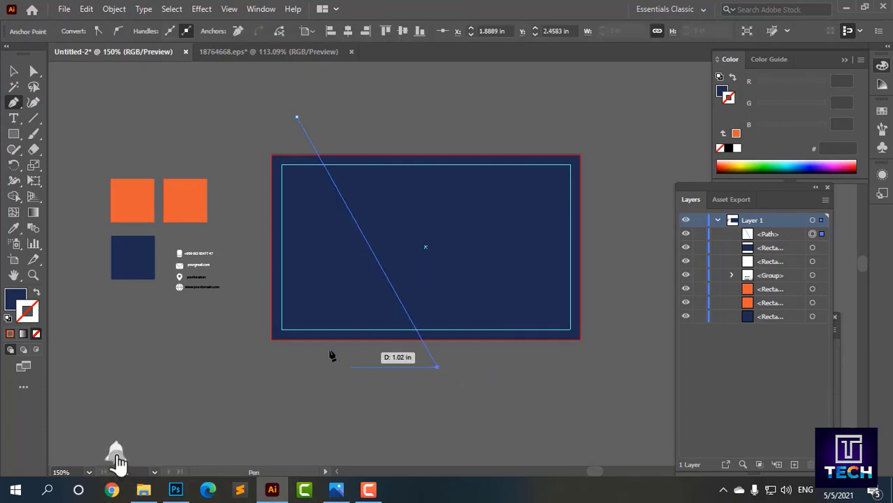
click(245, 366)
click(244, 116)
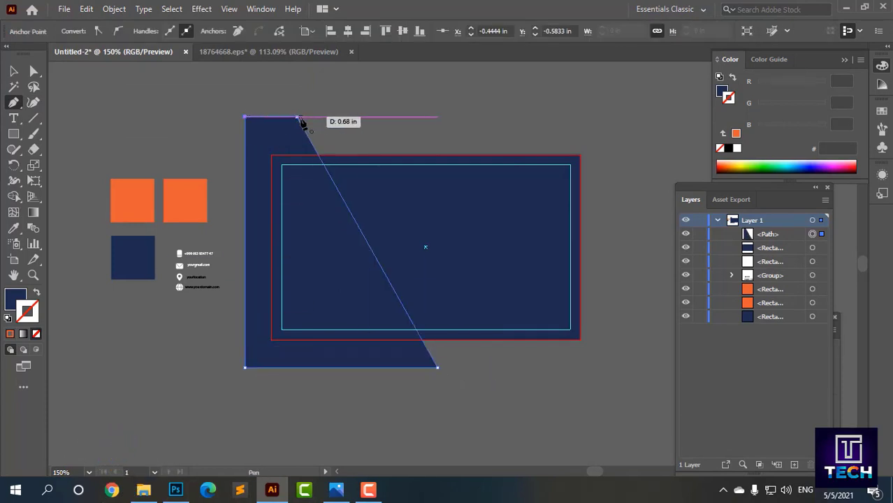
click(296, 117)
Step: Select the navy rectangle together with the slanted shape
click(14, 72)
click(466, 259)
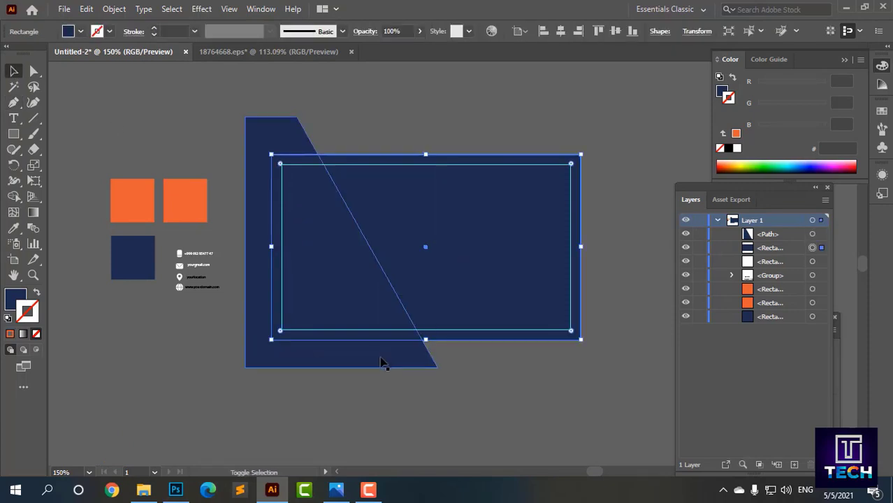
shift+click(380, 358)
Step: Try subtracting the slanted shape from the rectangle in Pathfinder, undoing each attempt
click(263, 9)
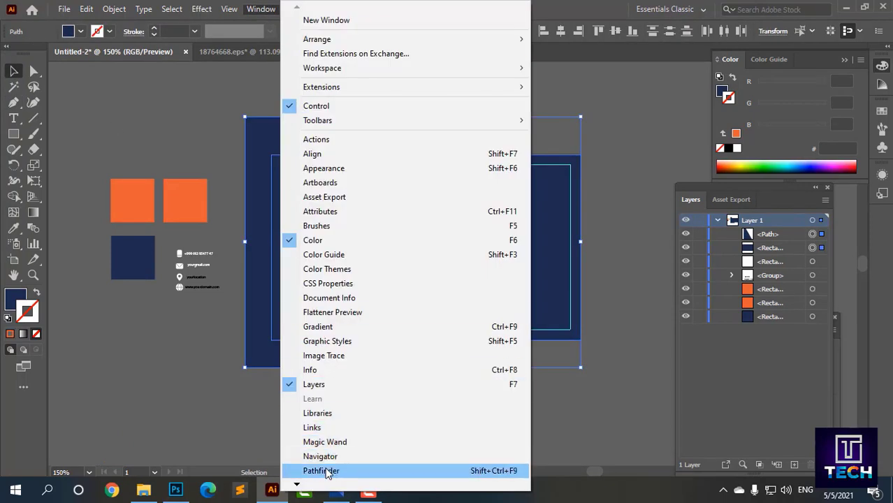
click(318, 471)
click(660, 280)
key(ctrl+z)
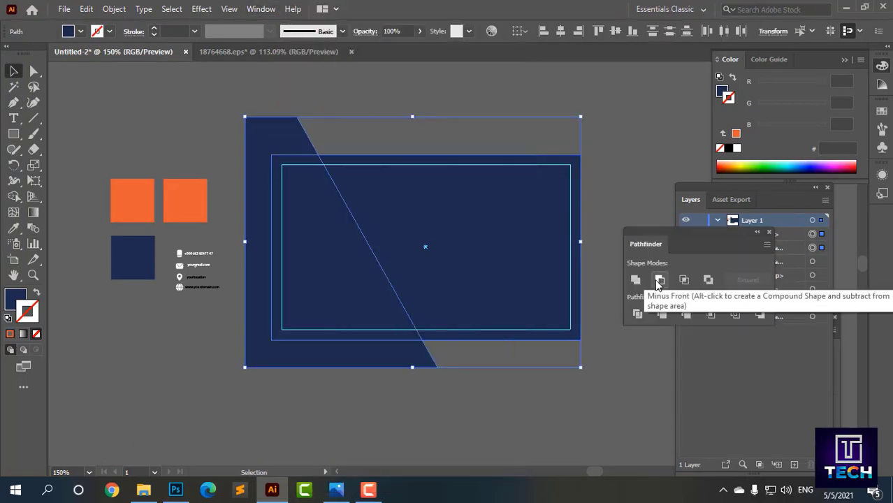
click(578, 399)
click(475, 329)
shift+click(388, 355)
click(659, 280)
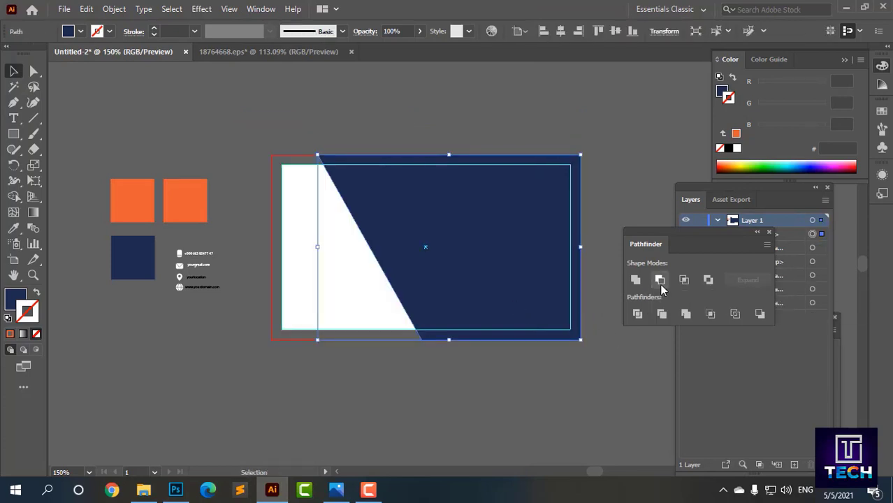
key(ctrl+z)
Step: Trim the slanted shape to the card with Shape Builder, removing the outside part
shift+click(539, 267)
click(540, 370)
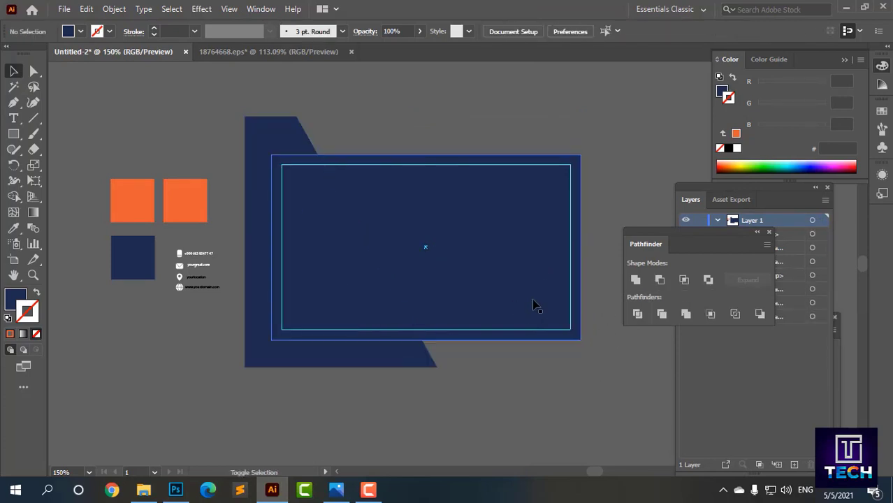
shift+click(536, 305)
shift+click(393, 359)
click(14, 202)
click(494, 288)
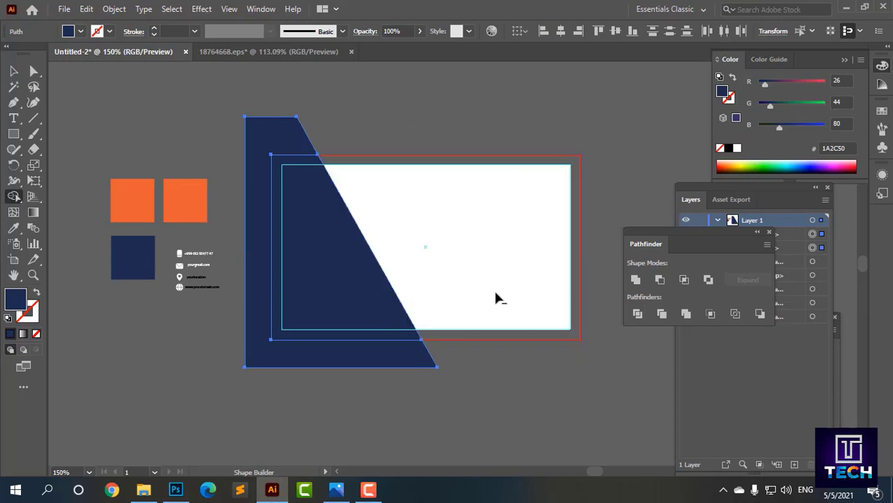
alt+click(283, 131)
click(13, 70)
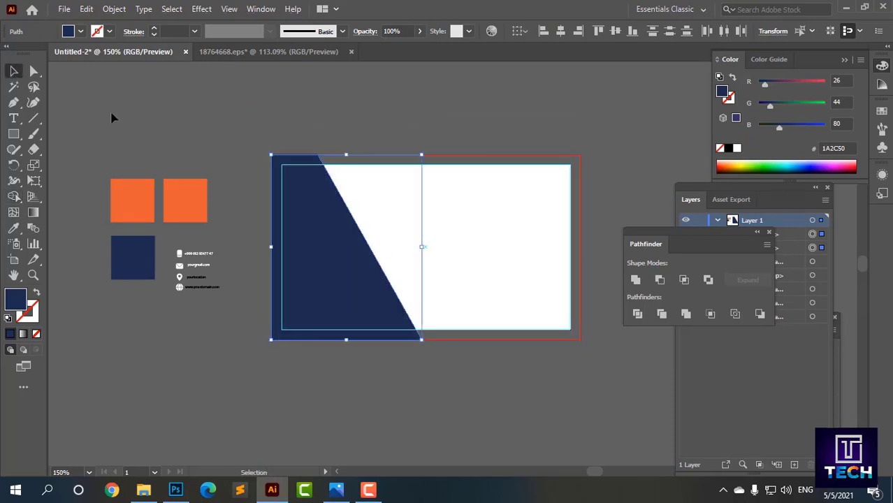
Step: Paste the copied navy rectangle and centre it horizontally and vertically on the card
click(112, 116)
key(ctrl+v)
click(560, 31)
click(616, 31)
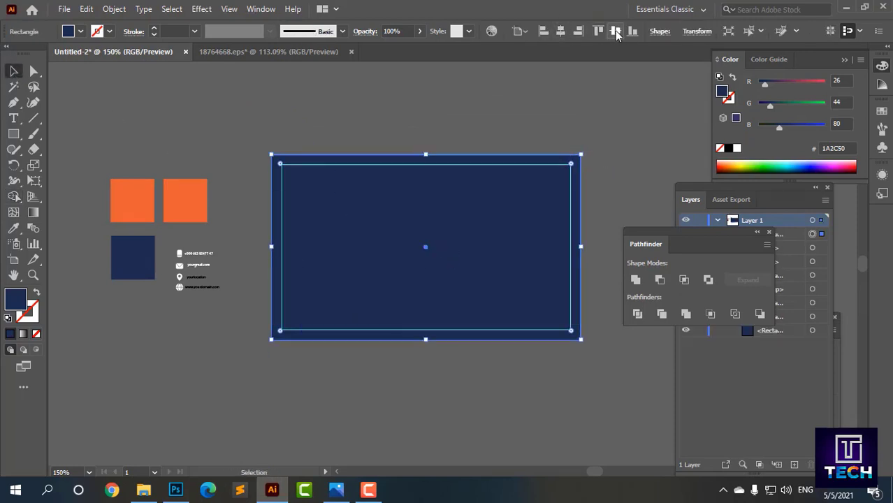
Step: Fill the left slanted piece with the orange swatch colour
click(315, 240)
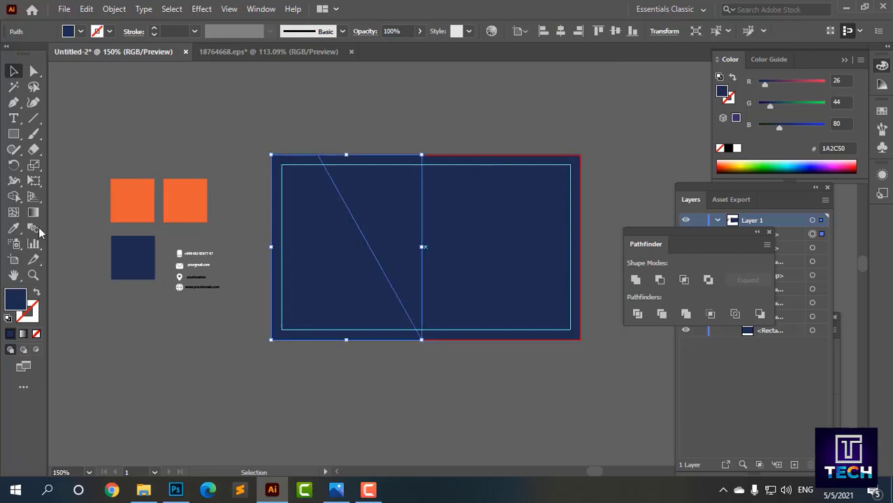
click(123, 195)
key(v)
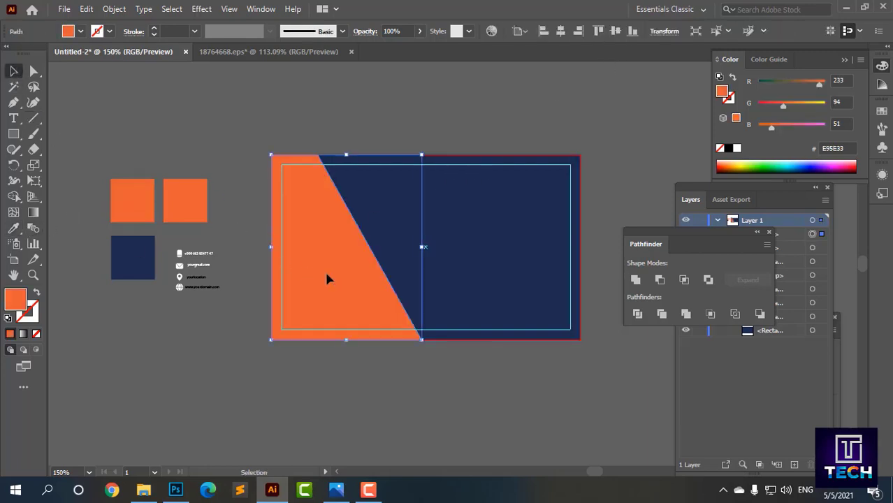
click(202, 9)
Step: Add a drop shadow to the orange panel with X and Y offsets of 0.125 in
mouse_move(231, 157)
click(362, 157)
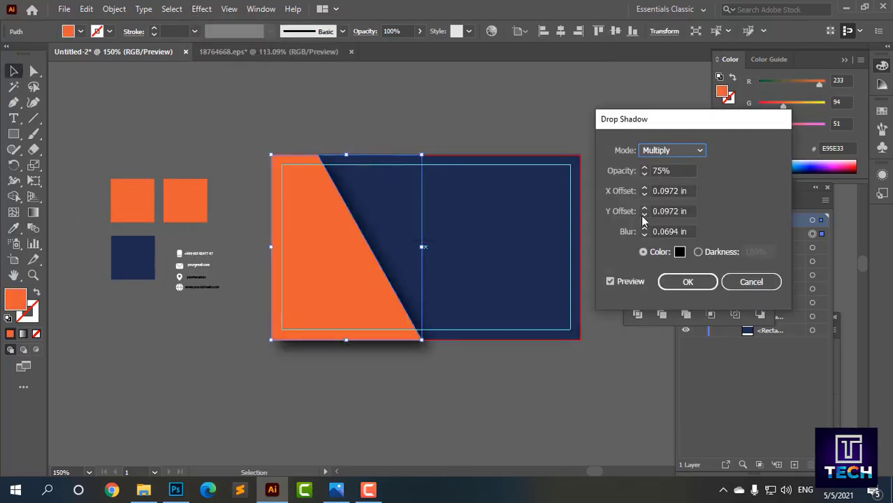
click(691, 211)
text(0)
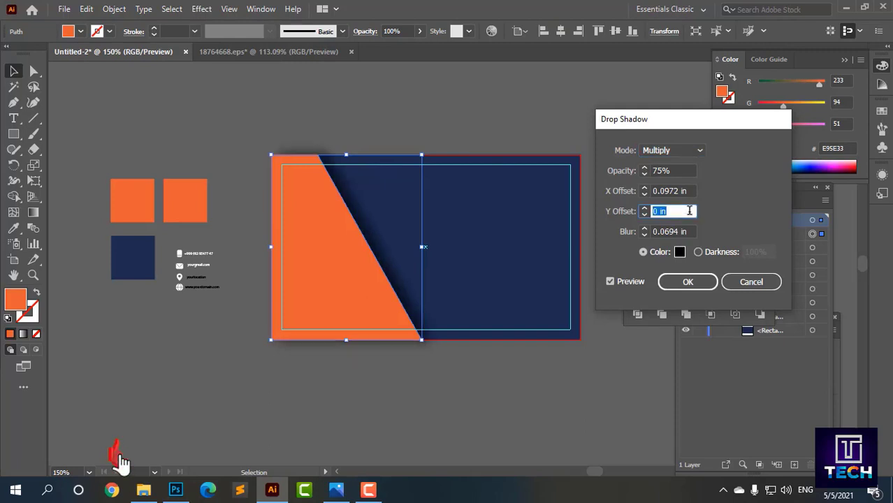
text(-0.375)
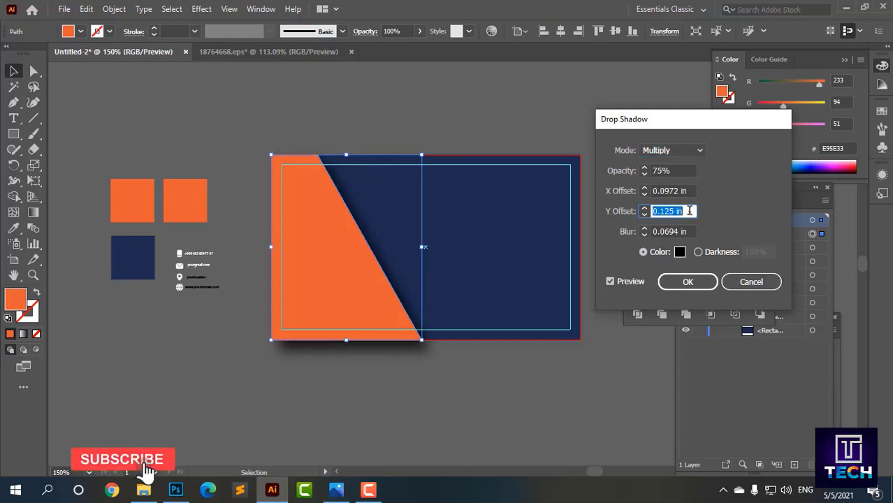
text(0)
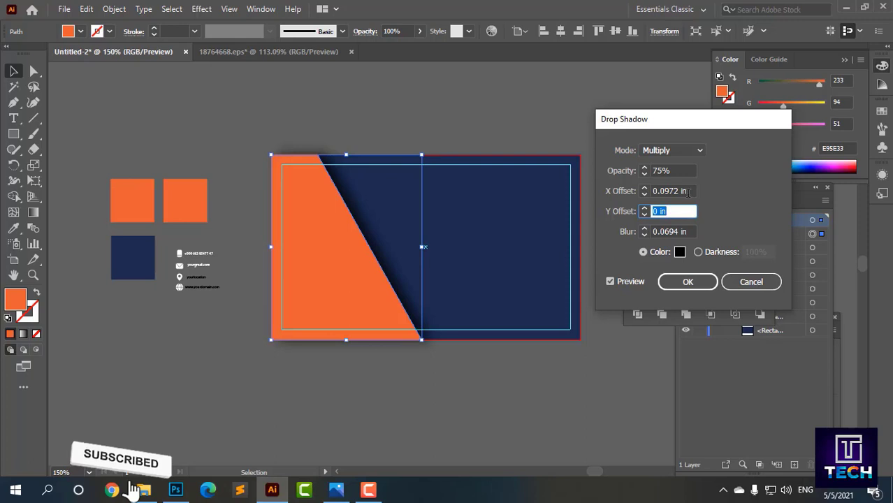
click(688, 191)
text(0.125)
click(679, 211)
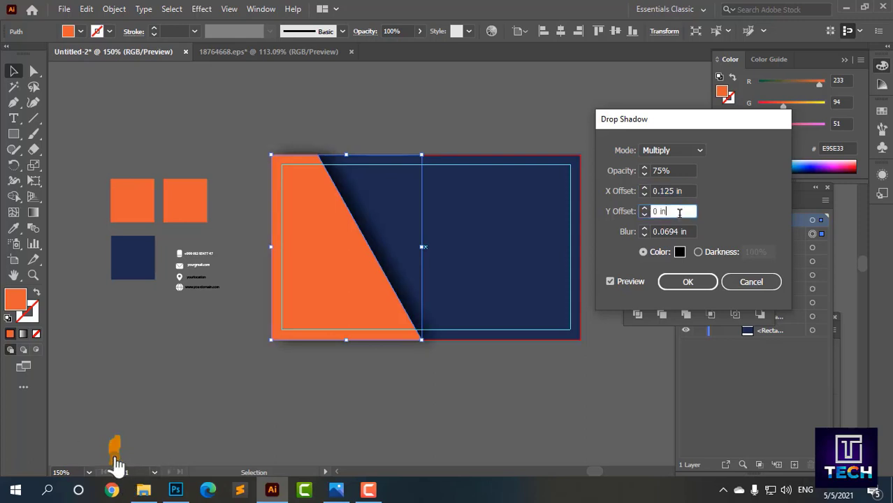
text(0.125)
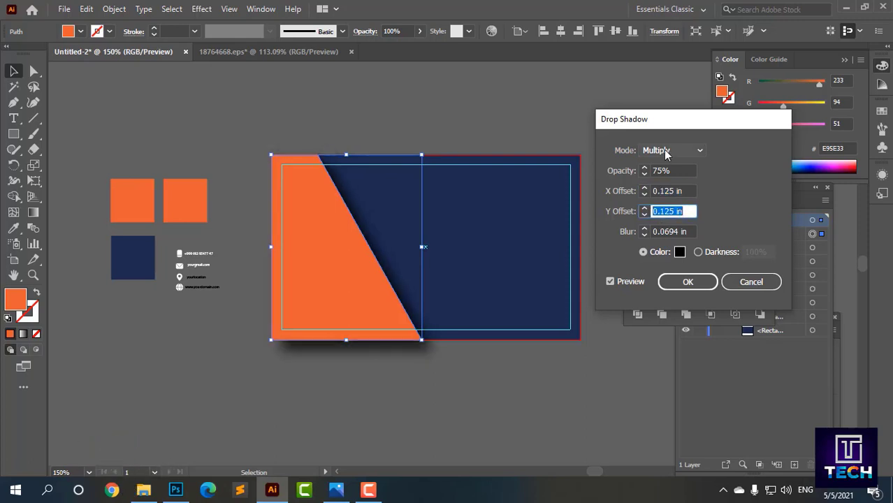
Step: Try Normal and Screen blend modes, keep Multiply, and apply the shadow
click(668, 150)
click(664, 121)
click(665, 152)
click(668, 195)
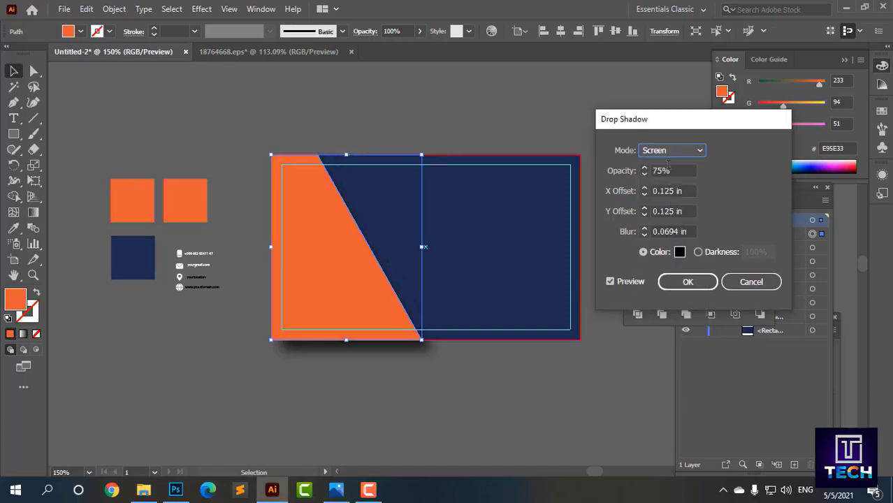
click(673, 152)
click(674, 181)
click(689, 283)
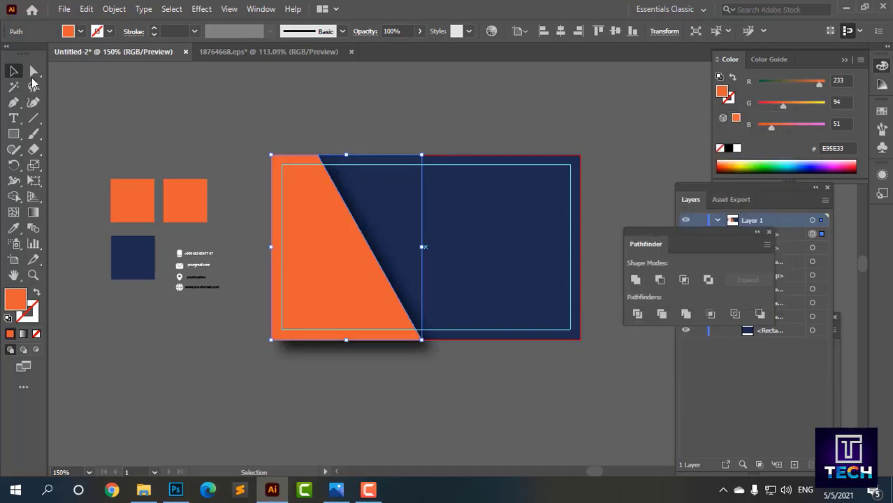
Step: Paste an in-place copy of the orange shape, then drag it off and delete it
click(80, 112)
click(317, 266)
click(86, 9)
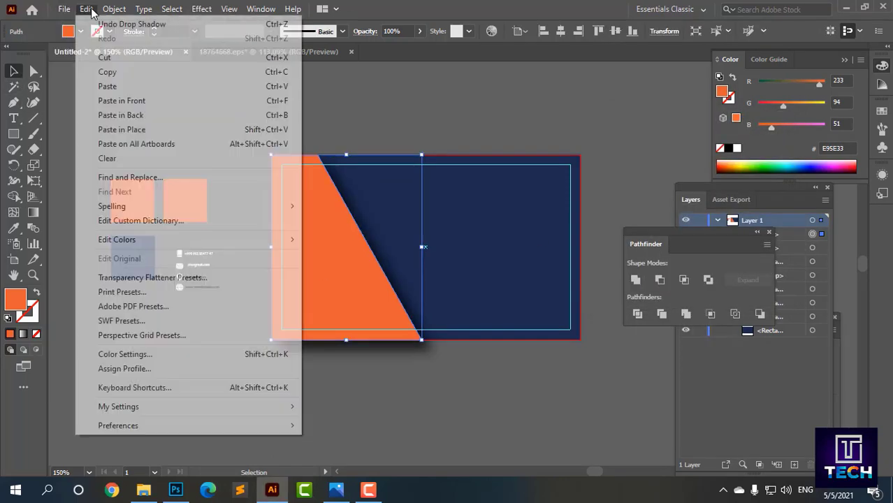
click(119, 80)
click(86, 8)
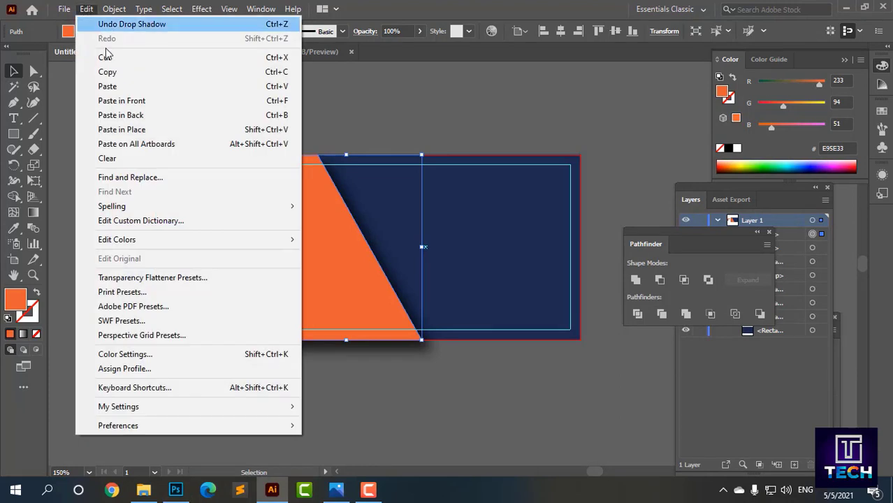
click(133, 129)
key(Right)
key(Right)
key(Right)
key(Right)
key(Right)
key(Right)
key(Right)
key(Right)
key(Right)
key(Right)
key(Right)
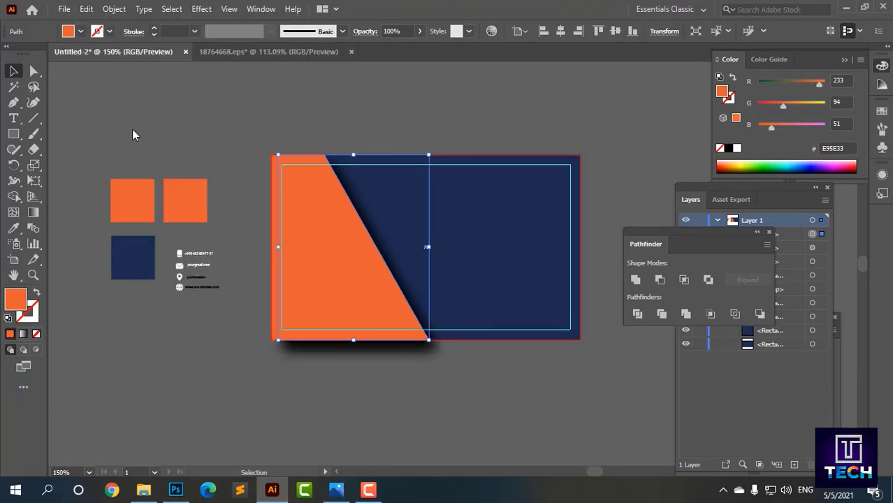
key(ctrl+z)
key(ctrl+z)
drag(362, 316, 421, 379)
key(Delete)
Step: Paste a copy of the orange slanted shape in front and nudge it two steps right
click(341, 278)
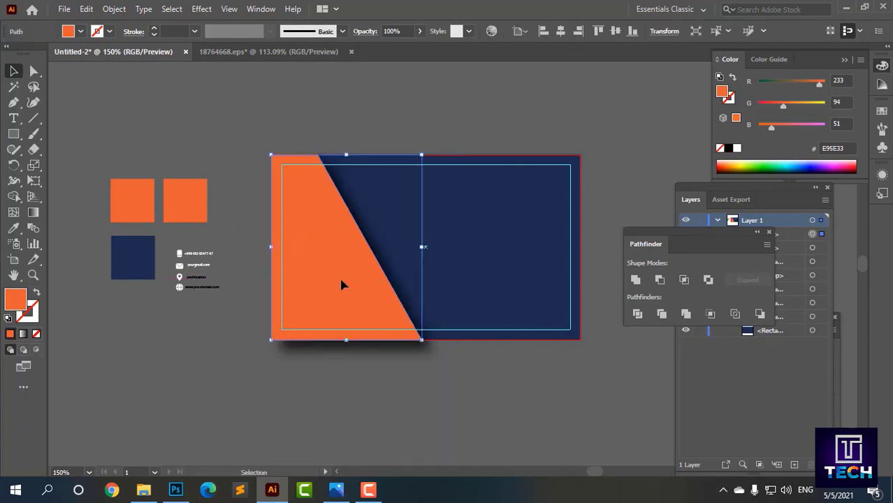
click(86, 8)
click(86, 9)
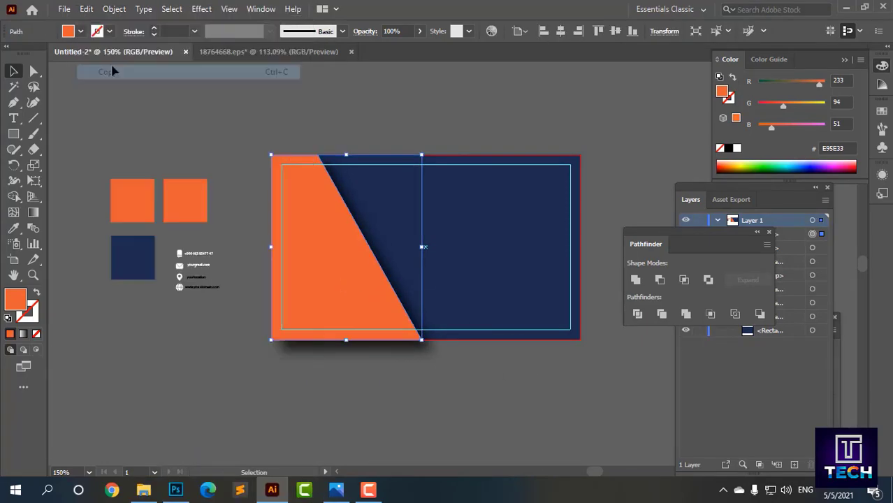
click(86, 8)
click(145, 104)
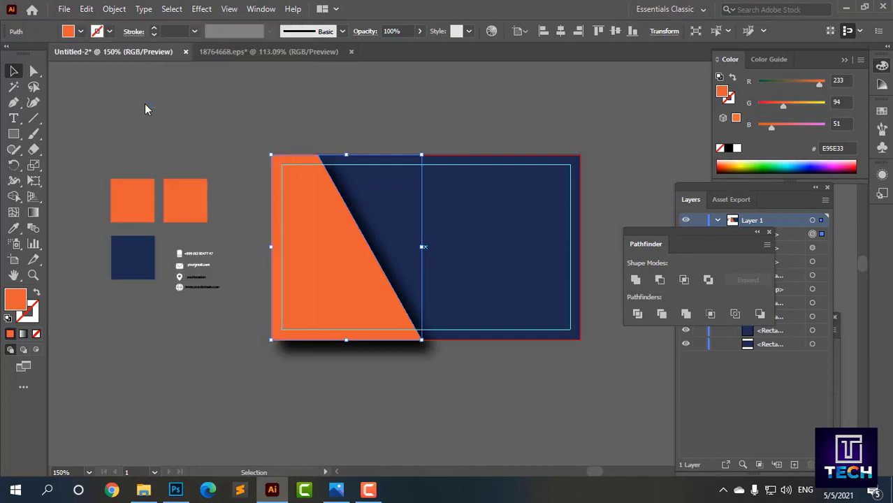
key(Right)
key(Right)
key(Right)
key(Right)
key(Right)
key(Right)
key(Right)
key(Right)
key(Right)
key(Right)
key(Right)
key(Right)
key(Right)
key(Right)
key(Right)
key(Right)
key(Right)
key(Right)
key(Right)
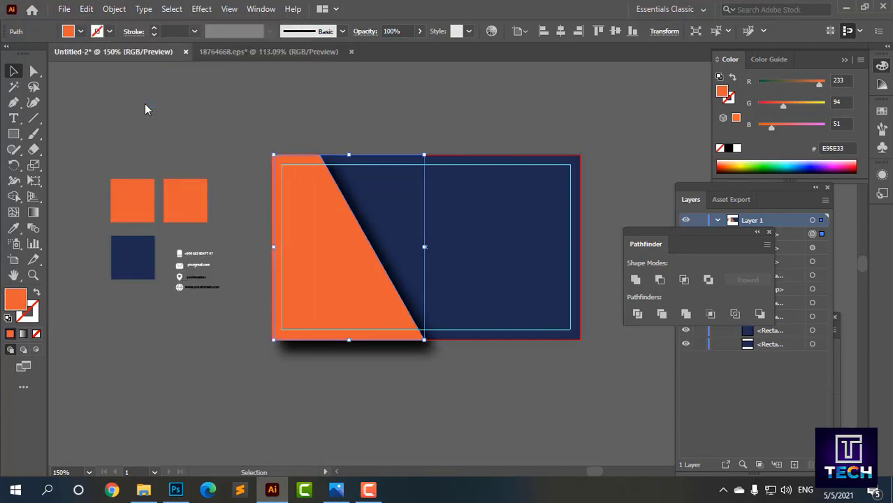
key(Right)
key(Right)
key(Right)
key(Right)
key(Right)
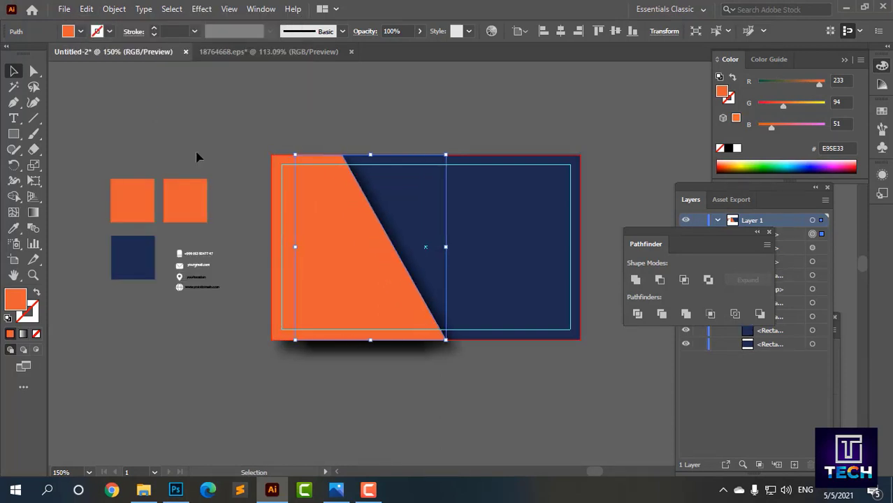
Step: Send the orange copy one step backward behind the original
right_click(311, 225)
mouse_move(353, 414)
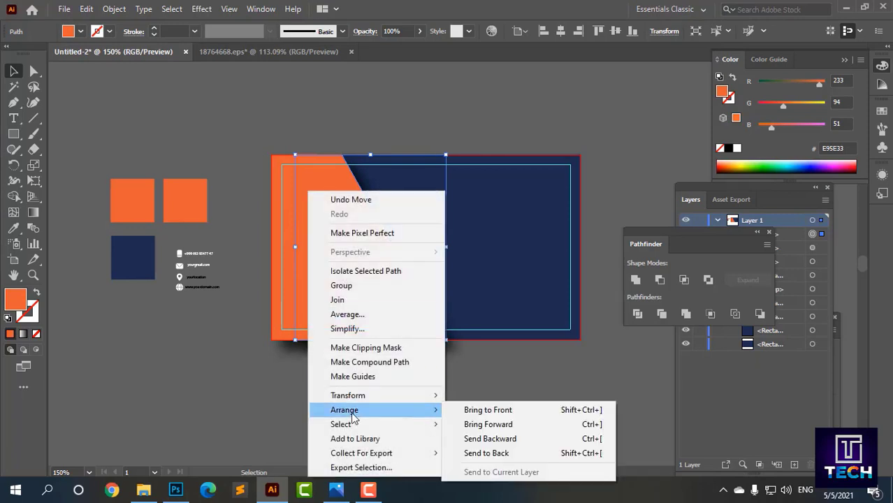
click(482, 439)
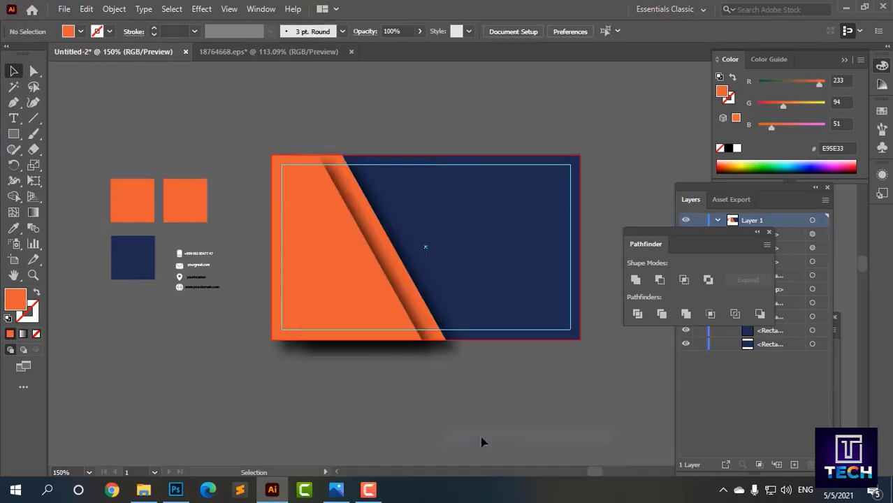
click(402, 297)
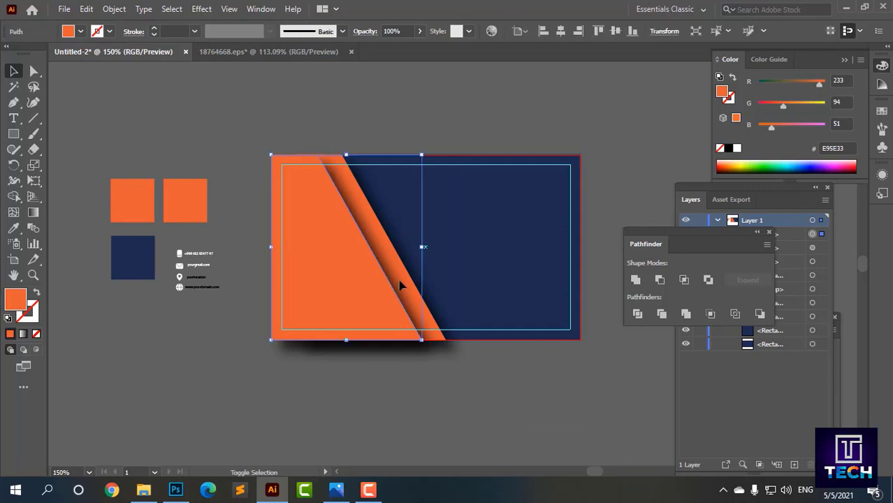
click(496, 86)
Step: Expand the layers list and align both slanted paths on their left edges
drag(715, 260, 585, 469)
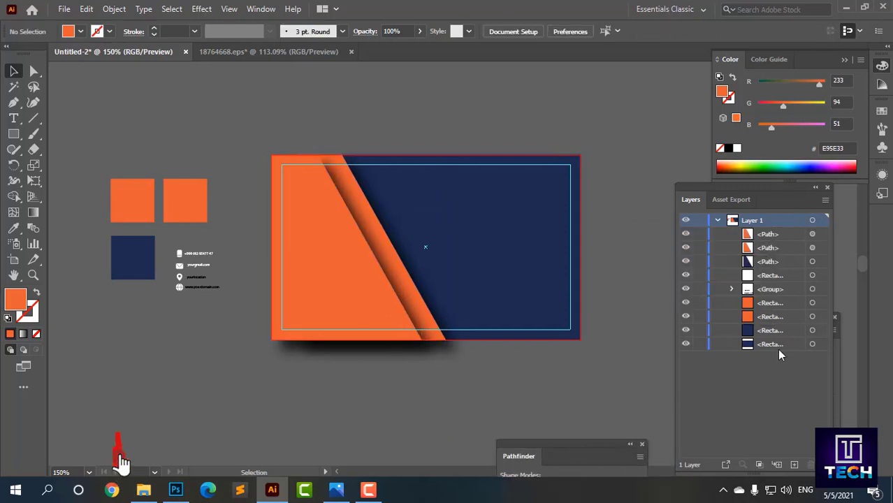
click(349, 295)
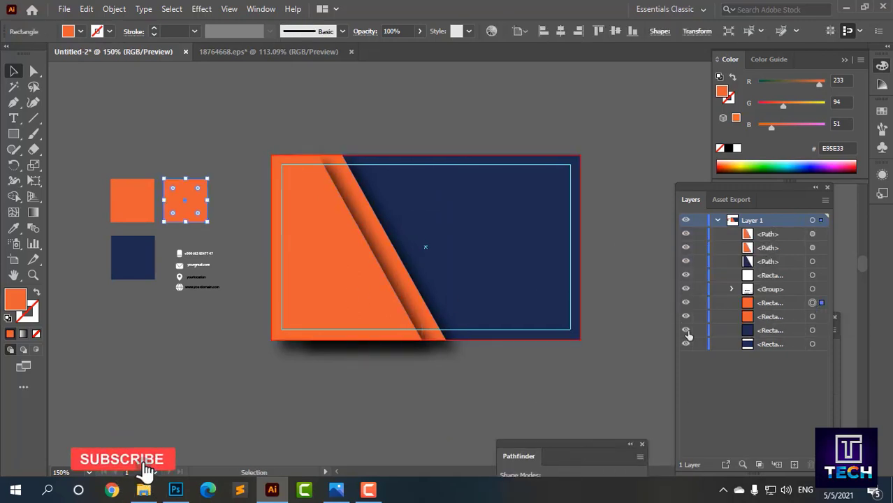
click(653, 334)
click(814, 249)
shift+click(279, 274)
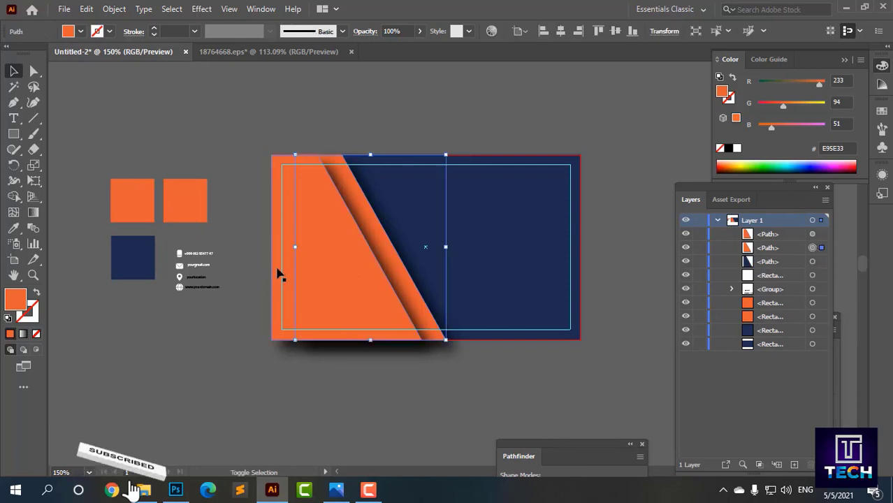
click(539, 32)
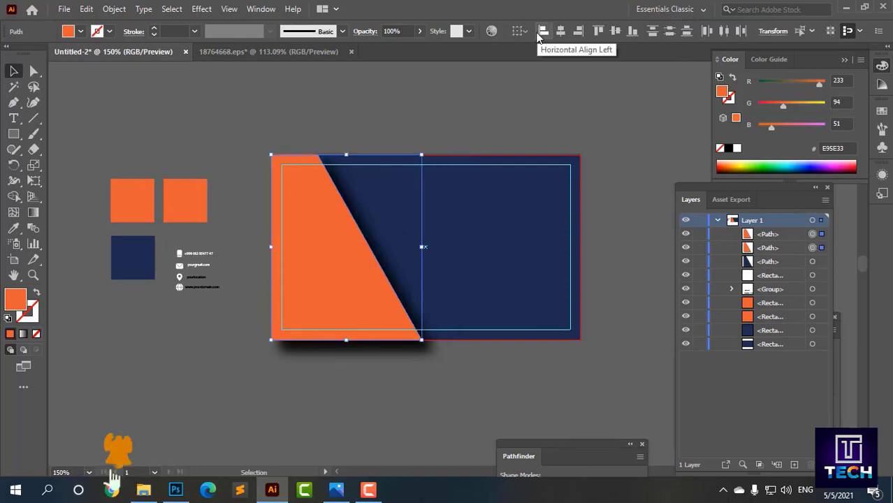
click(392, 381)
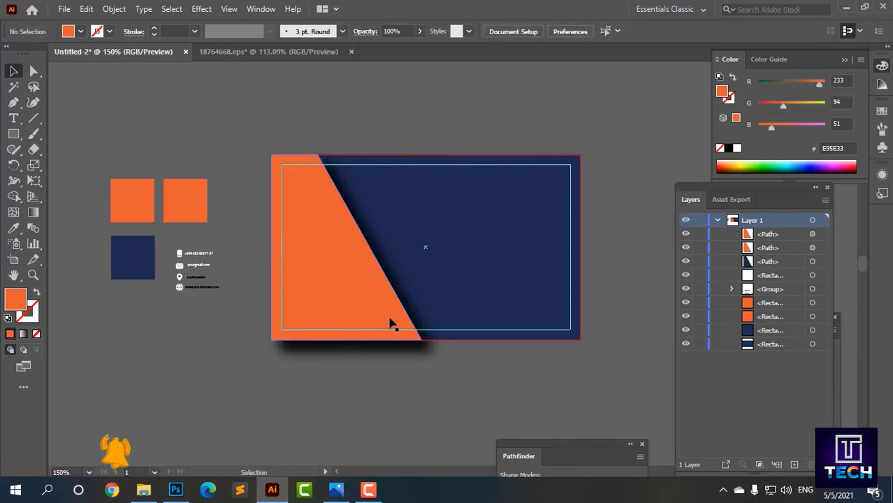
Step: Nudge the back slanted copy two steps right to create the stepped diagonal
click(812, 249)
key(Right)
key(Right)
key(Right)
key(Right)
key(Right)
key(Right)
key(Right)
key(Right)
key(Right)
key(Right)
key(Right)
key(Right)
key(Right)
key(Right)
key(Right)
key(Right)
key(Right)
key(Right)
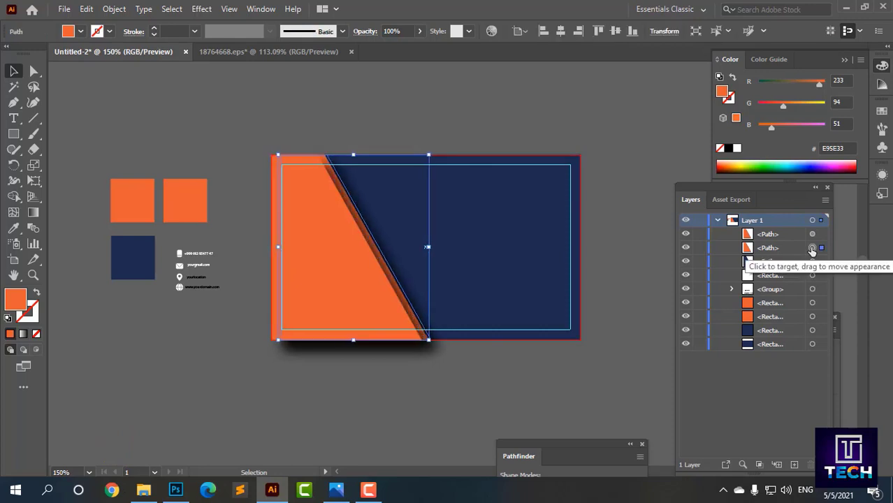
key(Right)
key(Right)
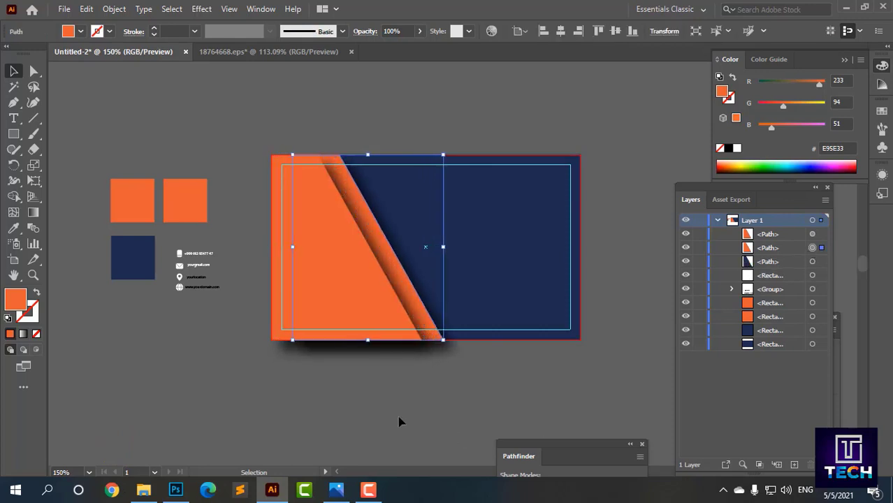
click(453, 390)
drag(372, 368, 344, 379)
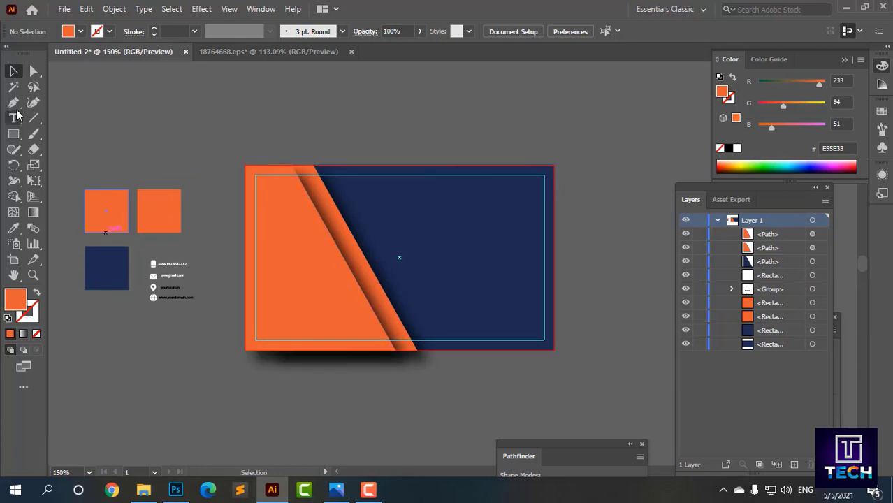
Step: Zoom in on the card's left side and hide the guides
click(14, 102)
ctrl+click(337, 269)
ctrl+click(343, 270)
drag(493, 258, 250, 300)
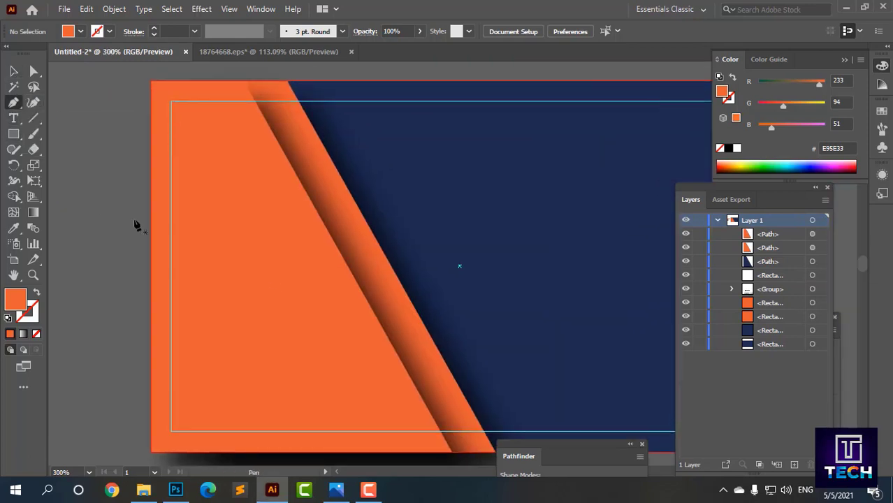
right_click(120, 334)
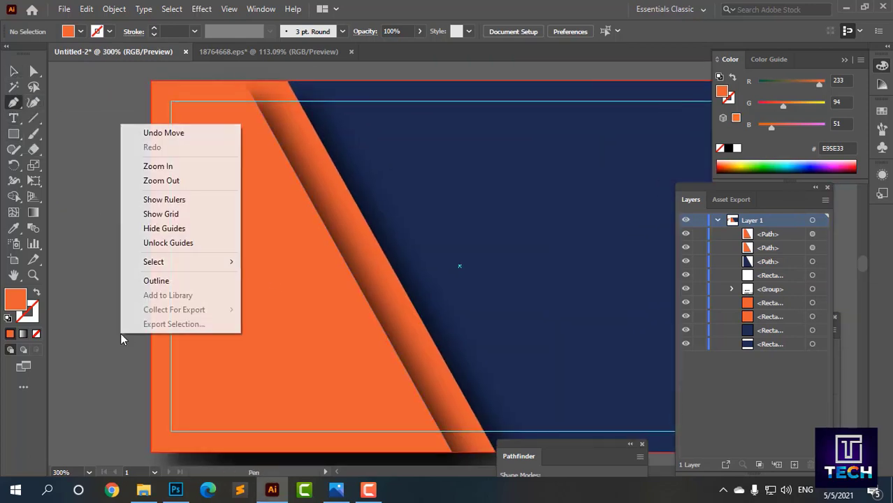
click(162, 230)
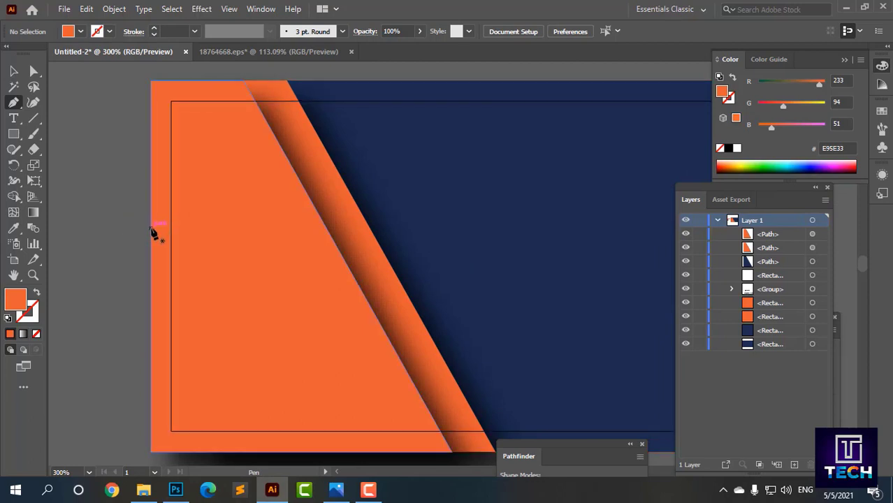
Step: Start a band path in outline view, then discard the unfinished attempt
click(151, 229)
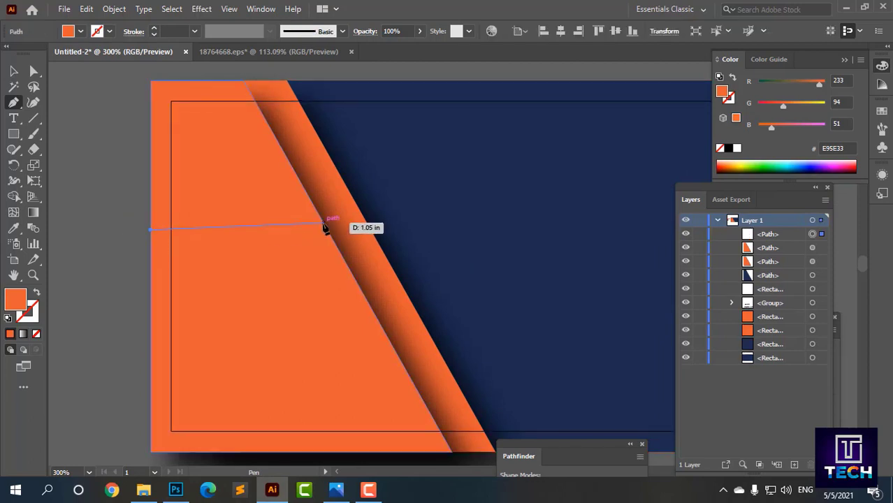
click(323, 225)
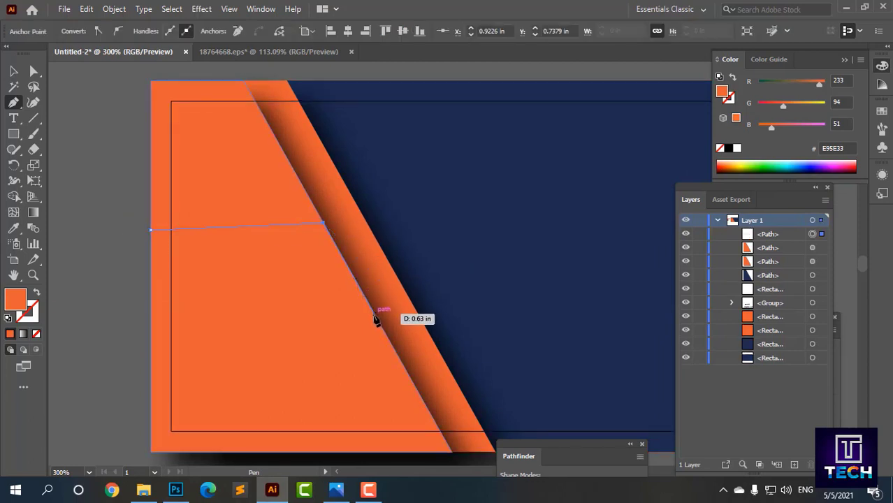
key(ctrl+y)
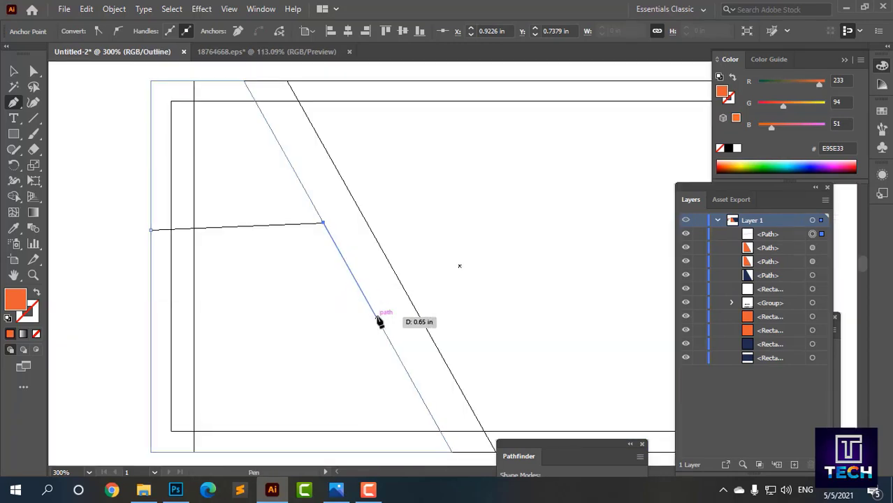
click(376, 317)
key(Delete)
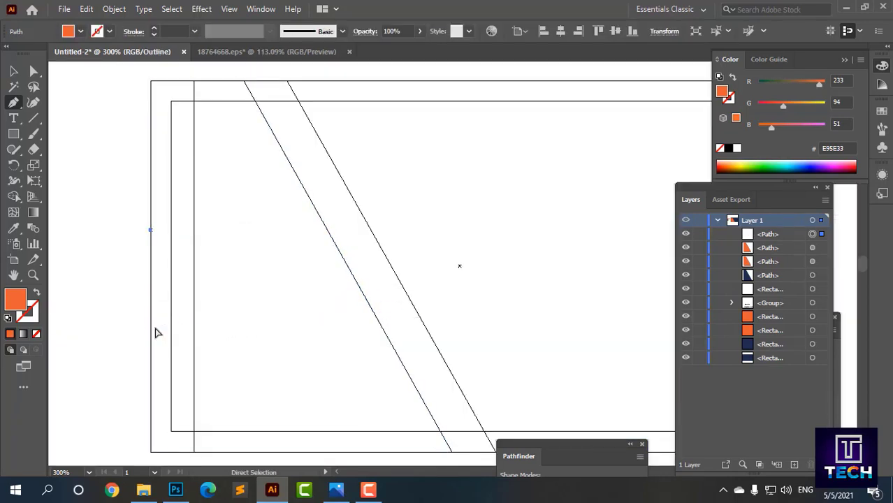
Step: Draw a closed four-sided band from the slanted edge to the card's left edge
click(325, 227)
click(378, 321)
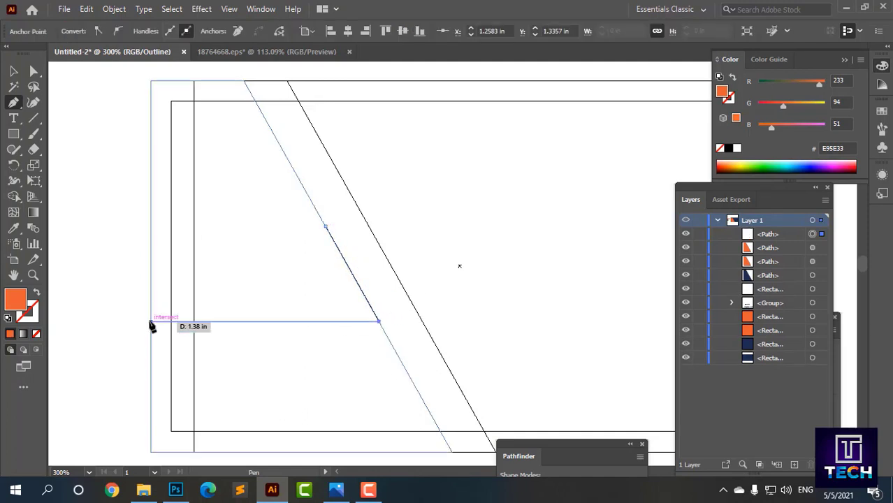
click(151, 321)
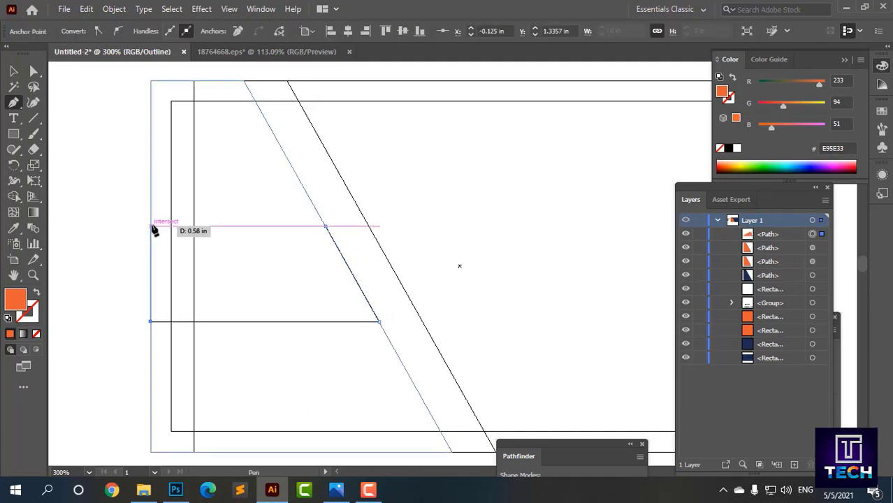
click(152, 227)
click(326, 227)
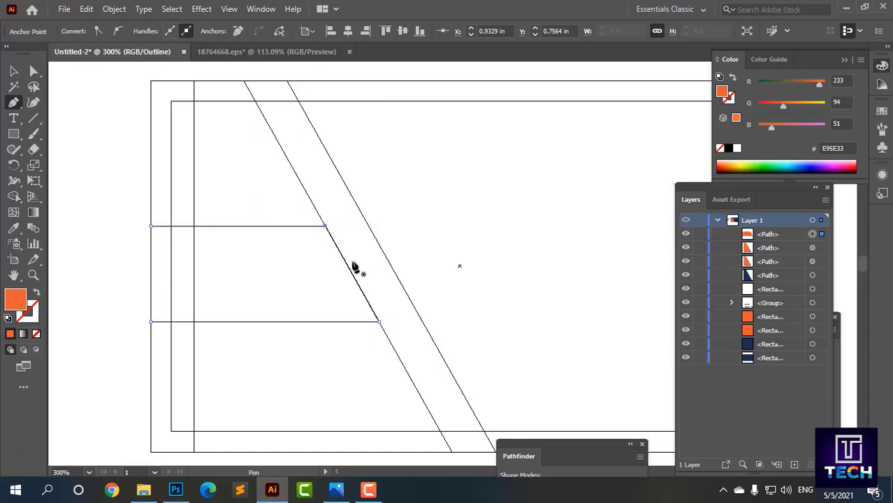
Step: Return to full-colour preview, zoom out, and send the band shape to the back
key(ctrl+y)
key(ctrl+minus)
key(ctrl+minus)
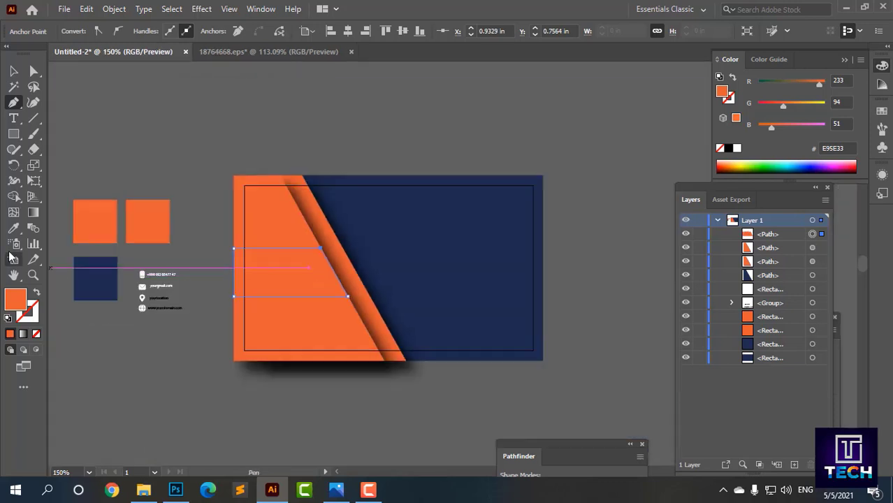
click(13, 228)
key(ctrl+shift+bracketleft)
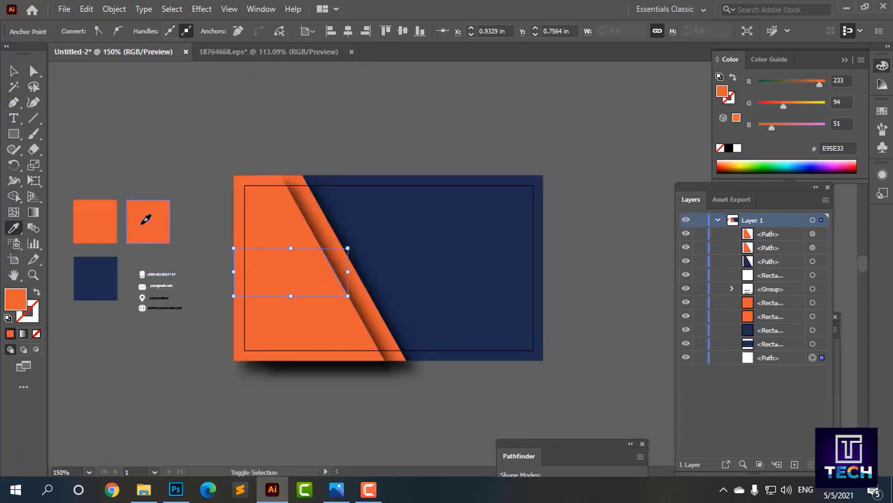
Step: Undo Send to Back to restore the band above the card, then fill it light grey B3B3B3
click(14, 71)
click(119, 132)
scroll(272, 238, down, 1)
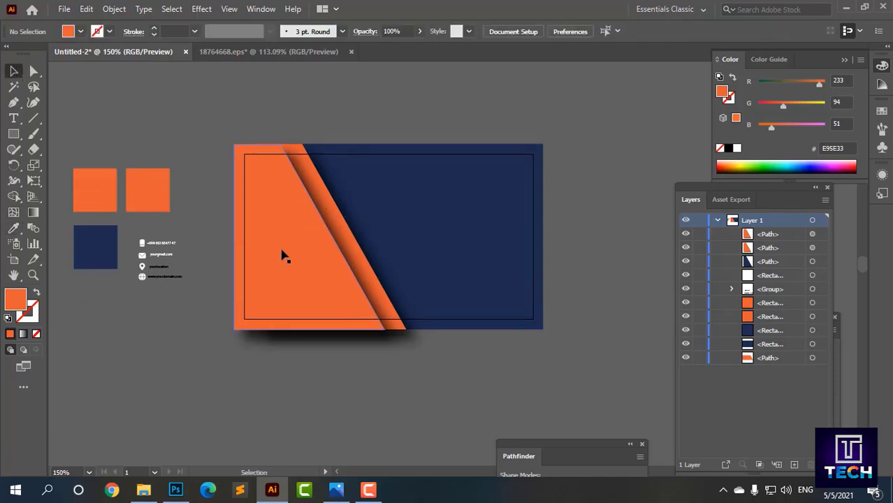
key(ctrl+z)
click(81, 31)
click(82, 53)
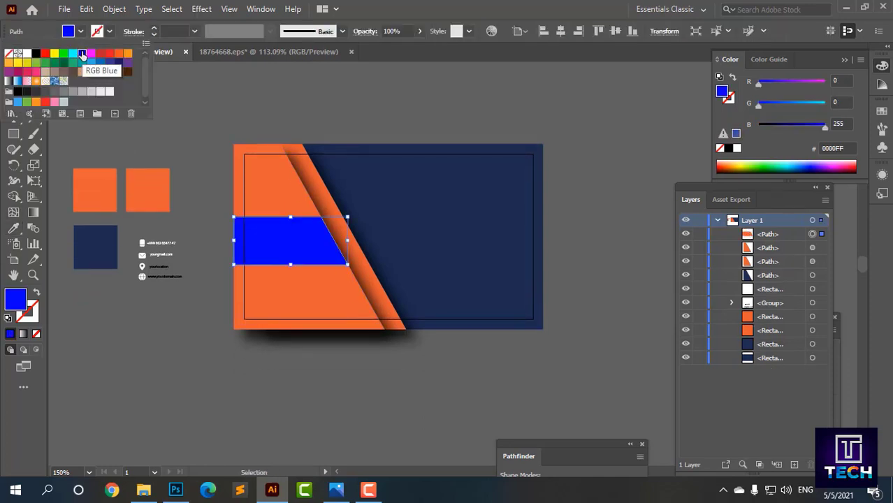
click(82, 91)
click(157, 148)
click(14, 71)
Step: Zoom in on the grey band and select it with the Direct Selection tool
click(125, 119)
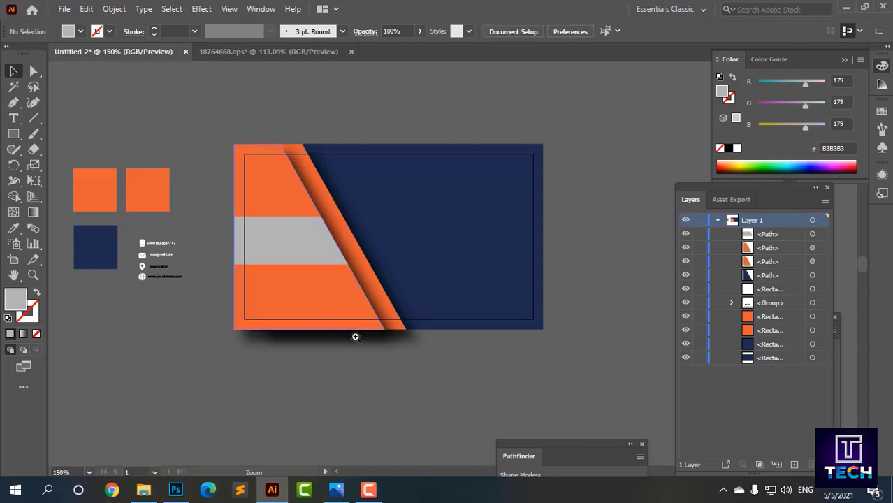
ctrl+click(356, 337)
drag(392, 230, 335, 323)
ctrl+click(367, 275)
drag(367, 276, 256, 340)
click(34, 72)
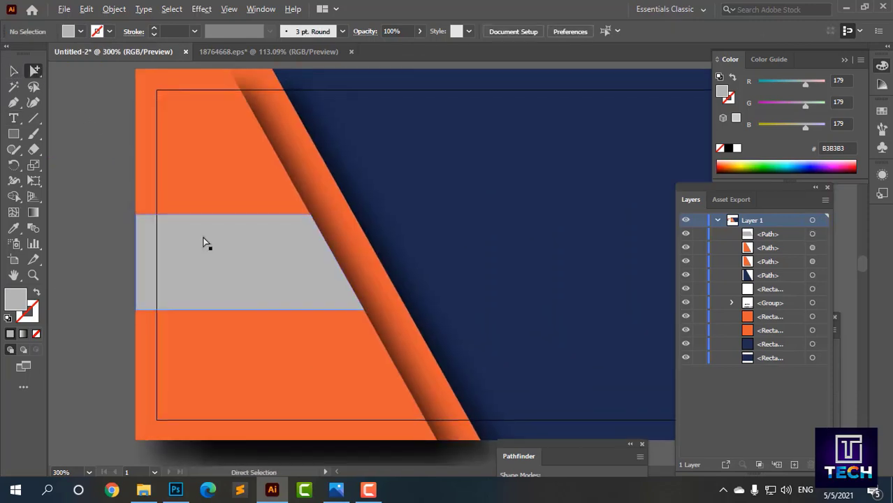
scroll(204, 243, down, 1)
click(274, 223)
right_click(34, 72)
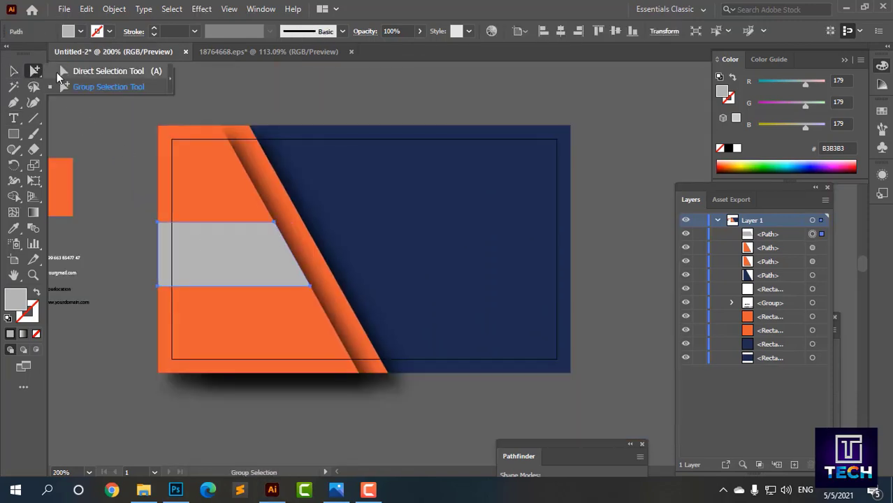
click(58, 73)
Step: Select the band at its top-right corner, test a nudge right, and undo it
key(super)
key(super)
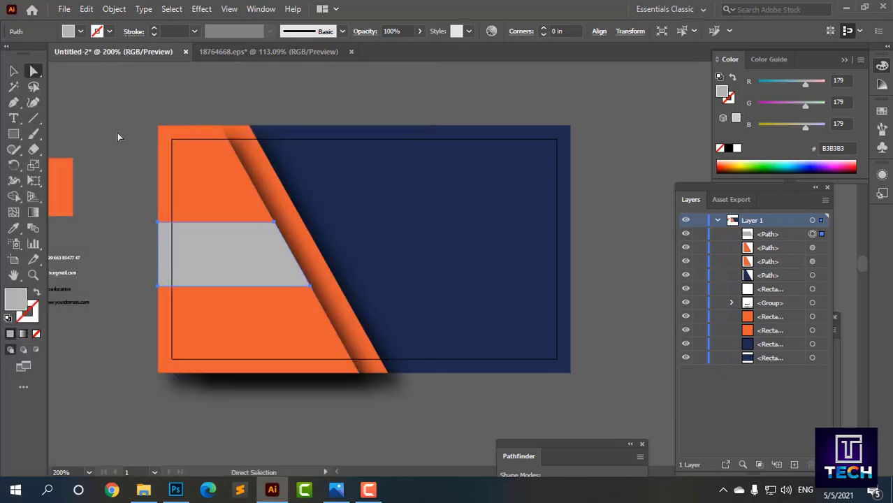
click(118, 132)
alt+click(274, 223)
key(Right)
key(Right)
key(ctrl+z)
key(ctrl+z)
click(143, 163)
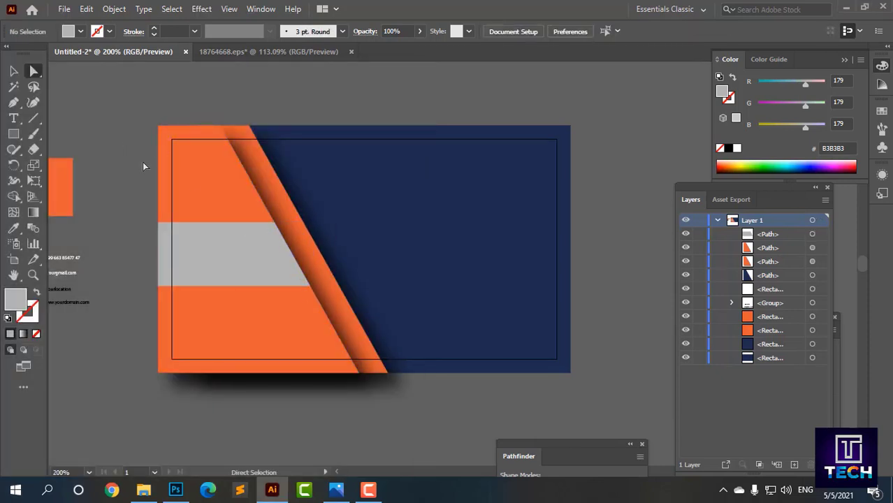
alt+click(274, 225)
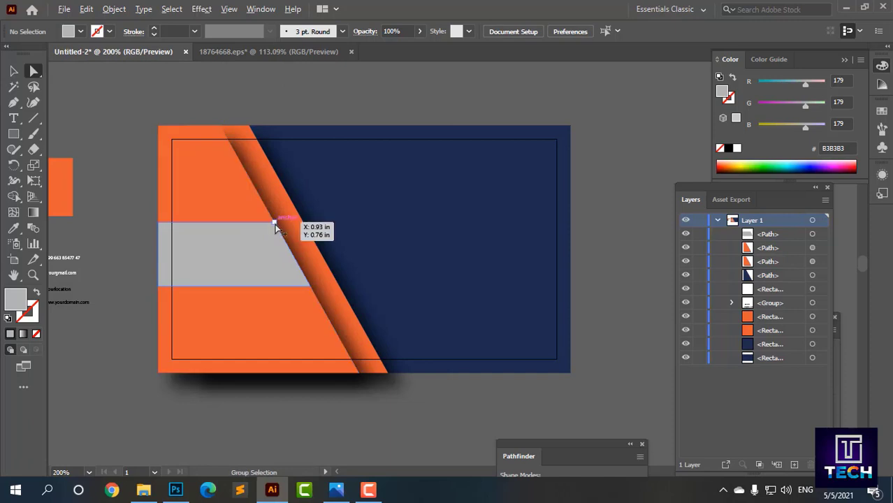
click(110, 172)
scroll(198, 239, down, 1)
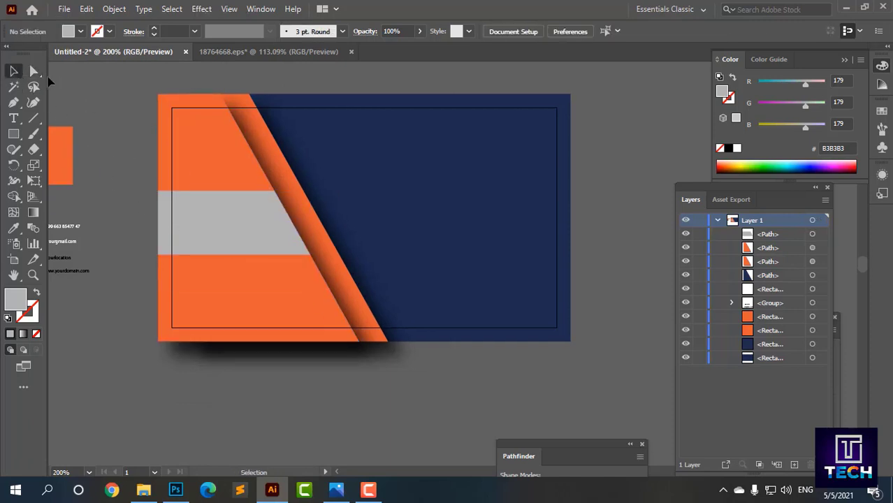
Step: Drag the band's right anchors so its end reaches the orange diagonal
key(a)
click(275, 190)
drag(294, 218, 316, 271)
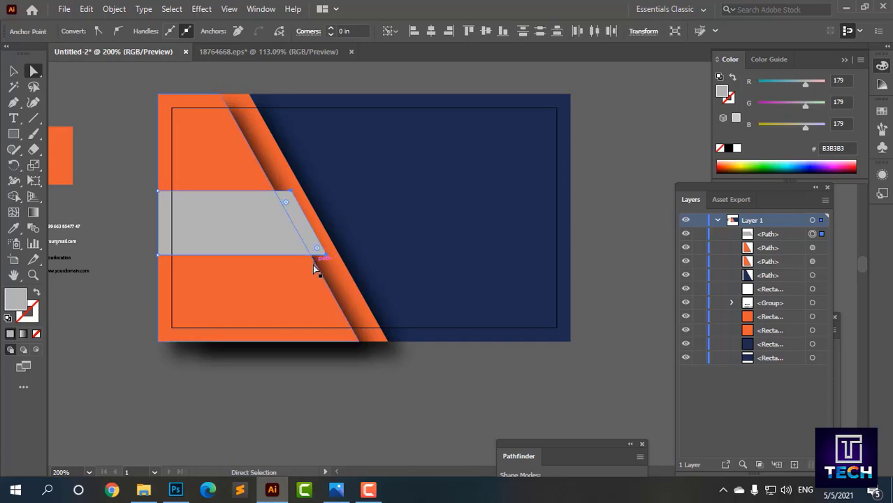
click(59, 94)
click(344, 273)
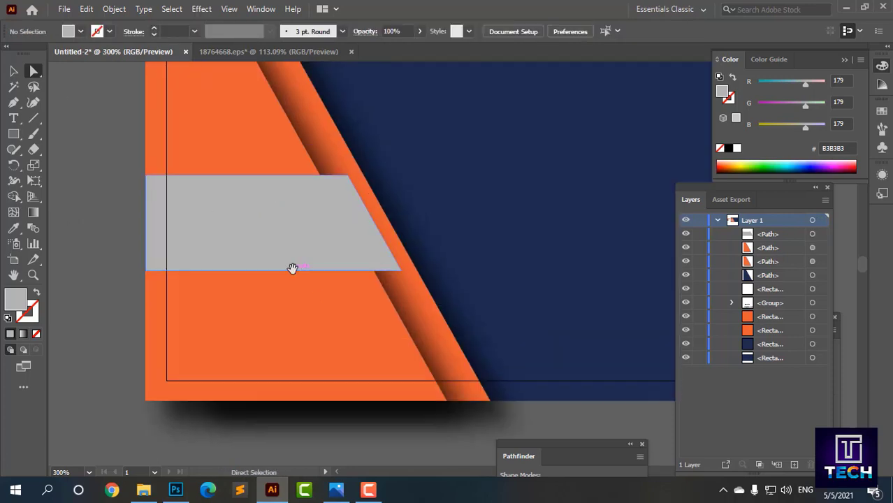
Step: Untick View > Snap to Pixel and draw a triangle with the Pen below the band's right end
click(14, 103)
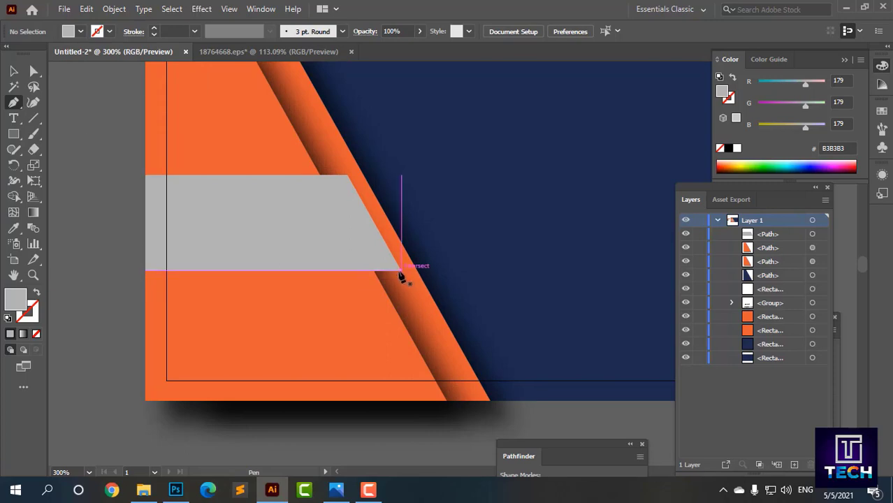
click(212, 11)
mouse_move(229, 9)
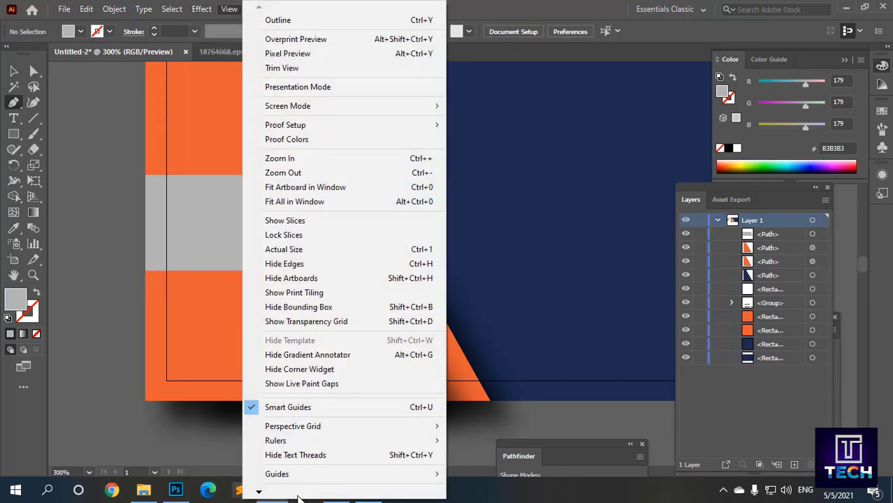
mouse_move(259, 492)
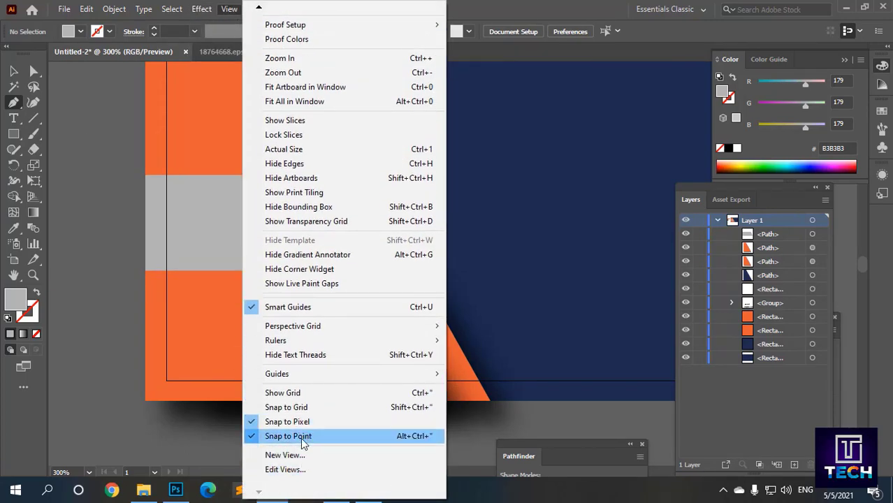
click(303, 422)
click(401, 271)
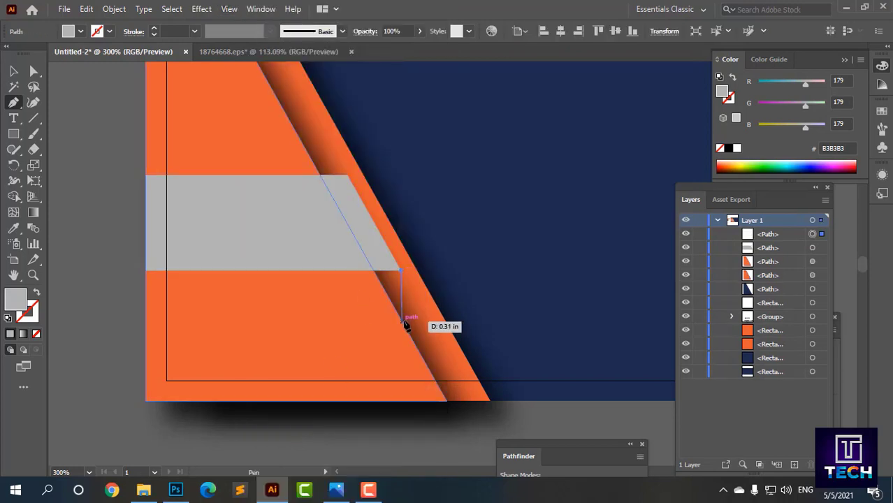
click(405, 327)
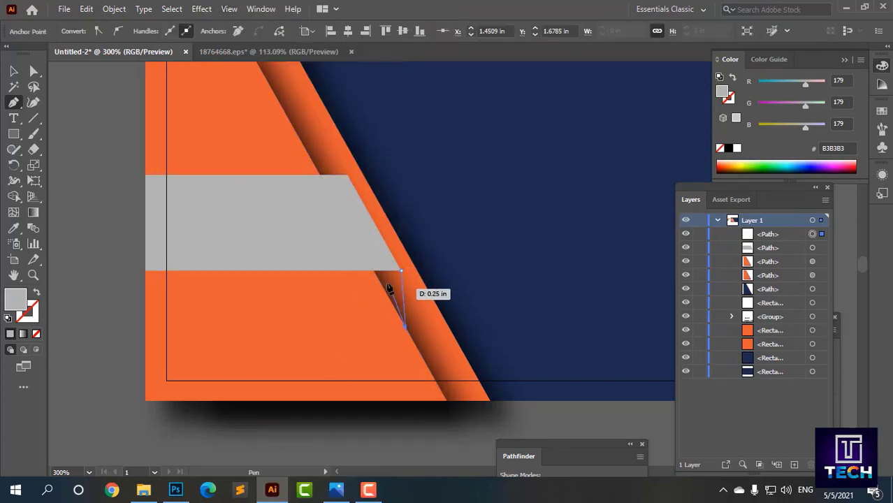
click(374, 270)
click(401, 272)
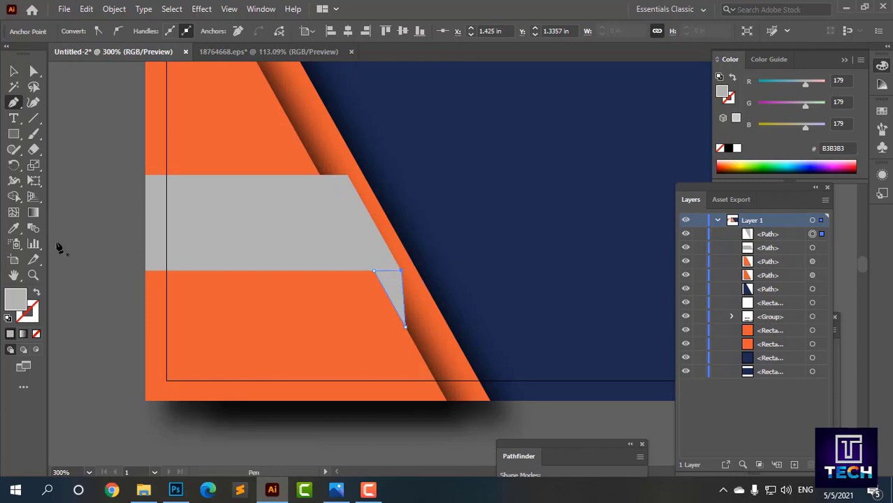
Step: Fill the triangle darker grey 9B9A9A and recentre the card with the contact icons in view
double_click(15, 301)
click(519, 246)
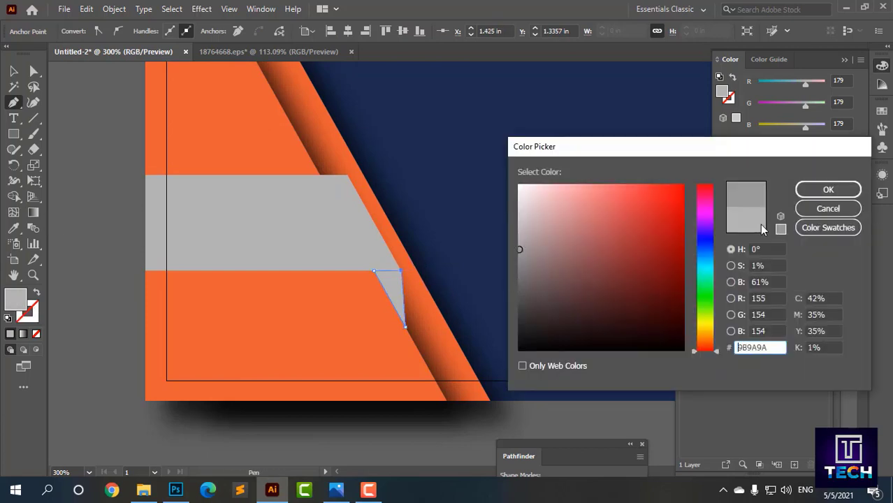
click(828, 189)
click(14, 71)
click(96, 170)
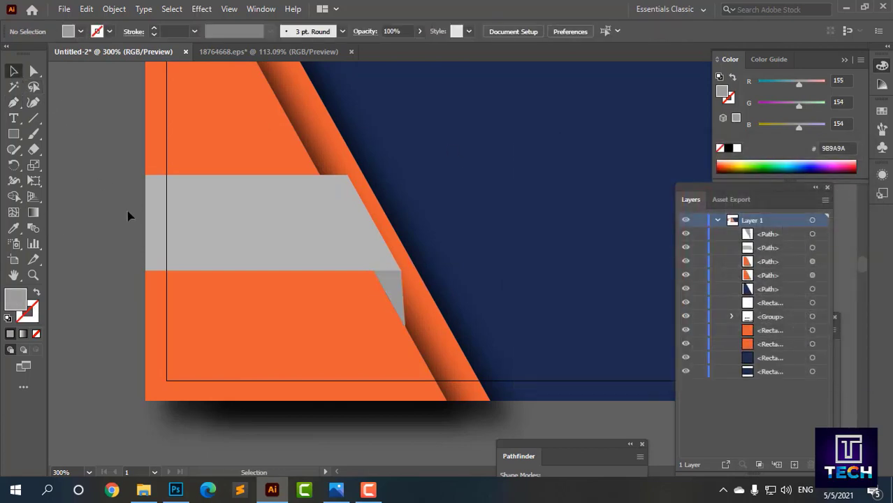
scroll(130, 213, down, 2)
drag(120, 302, 226, 306)
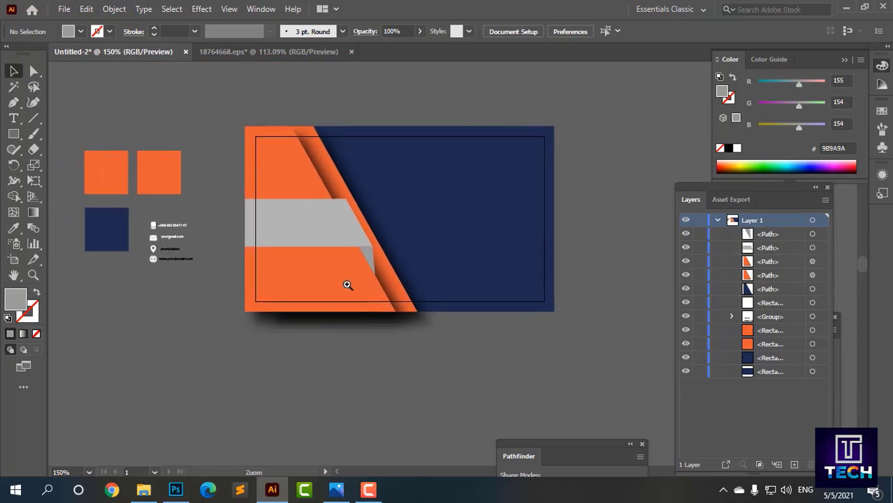
ctrl+click(372, 266)
drag(373, 266, 280, 282)
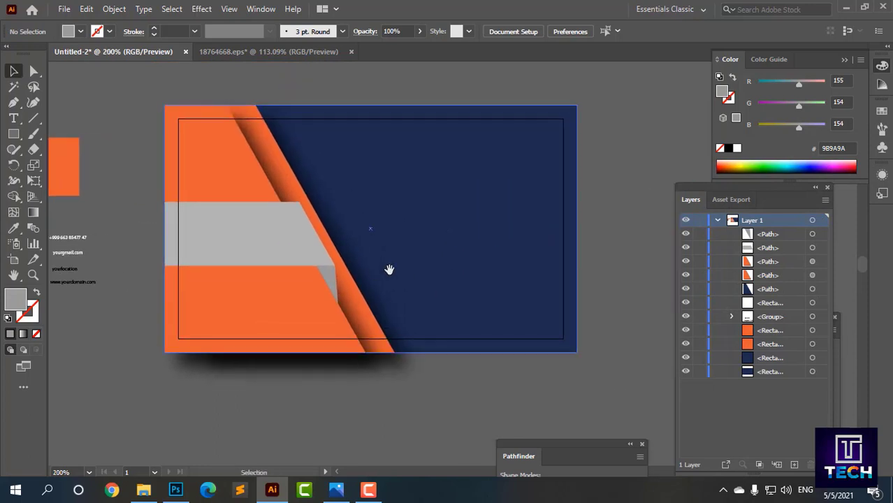
Step: Show the guides and type the 'Your Name' text below the card
right_click(415, 402)
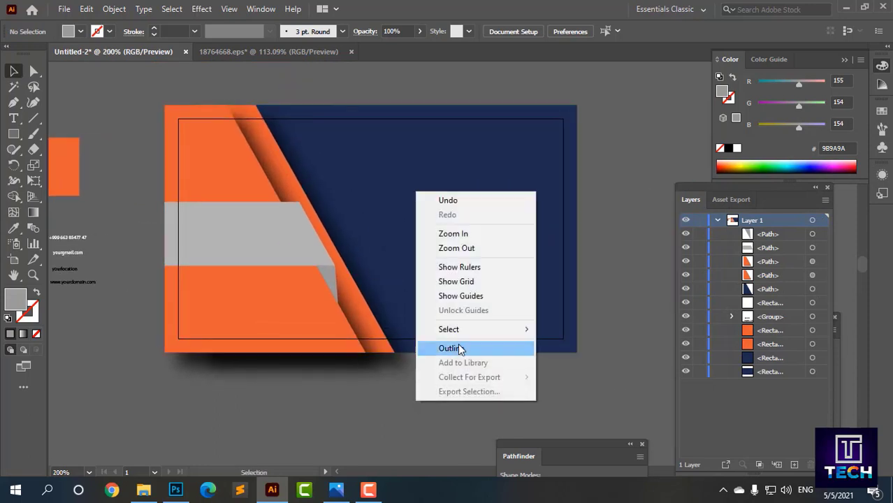
click(459, 299)
drag(293, 392, 350, 392)
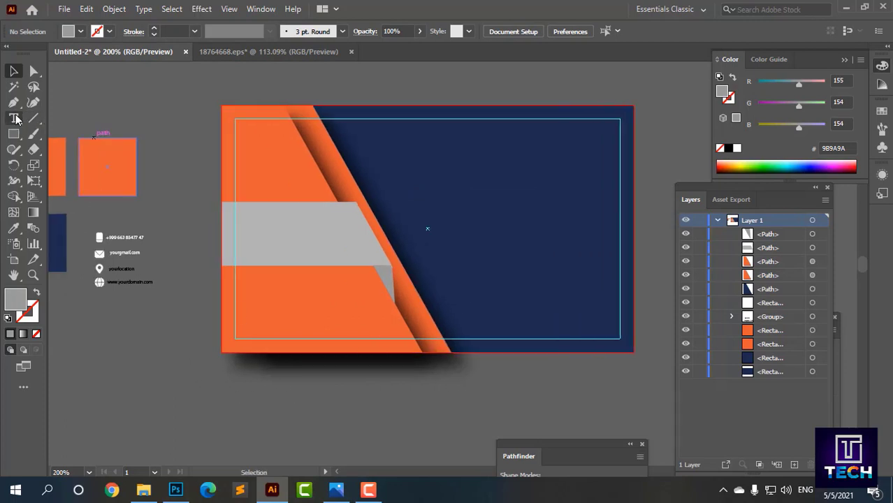
click(15, 119)
scroll(267, 394, down, 1)
click(256, 394)
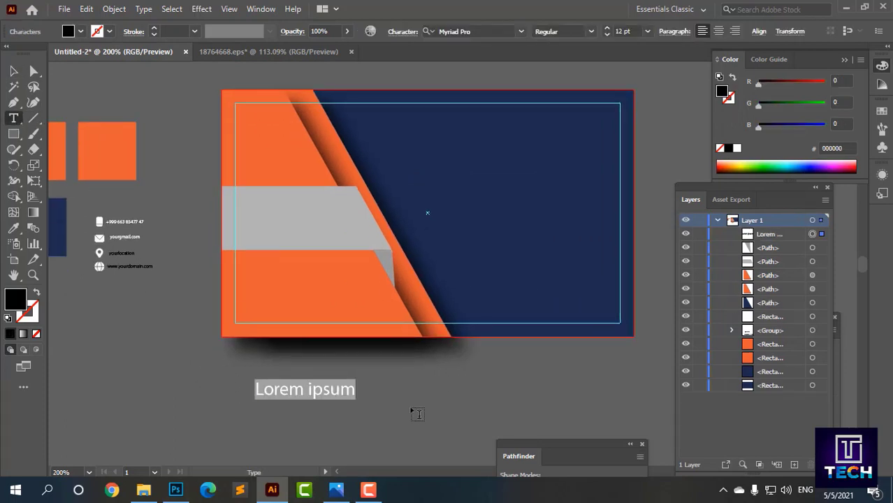
text(Your Name)
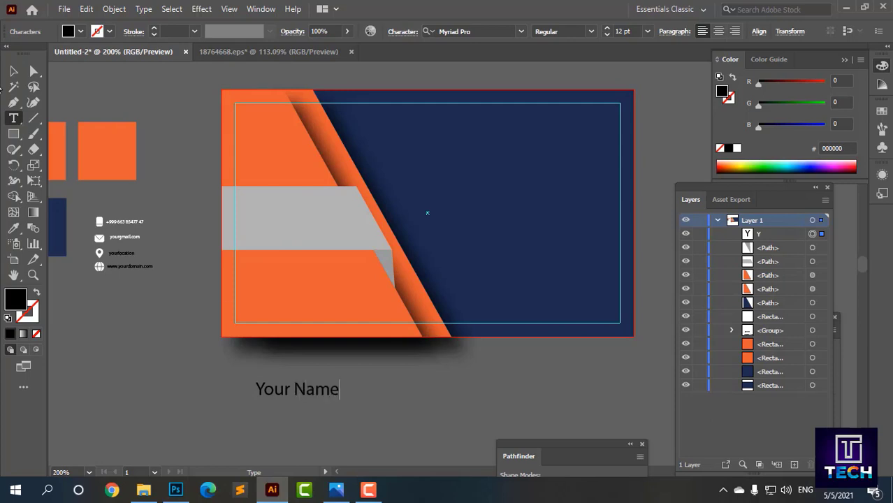
Step: Move 'Your Name' onto the grey band, set it in Milky Nice, and enlarge it
click(13, 71)
click(315, 370)
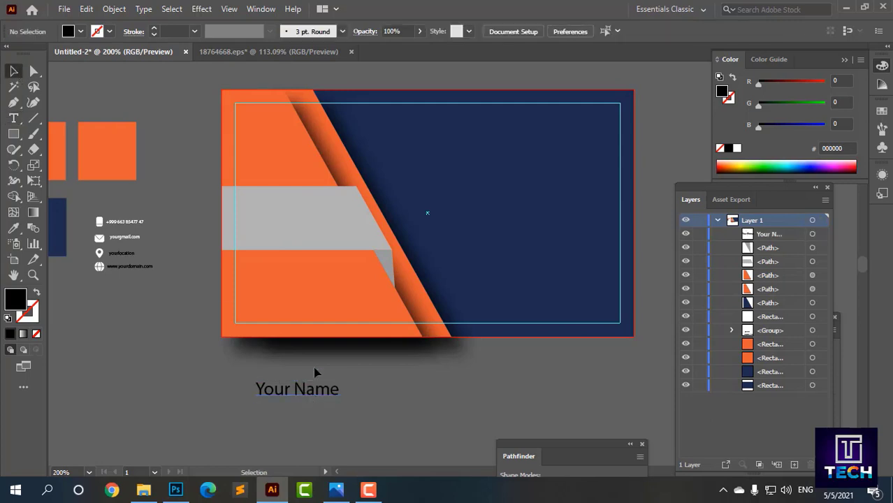
drag(335, 383, 328, 201)
click(482, 31)
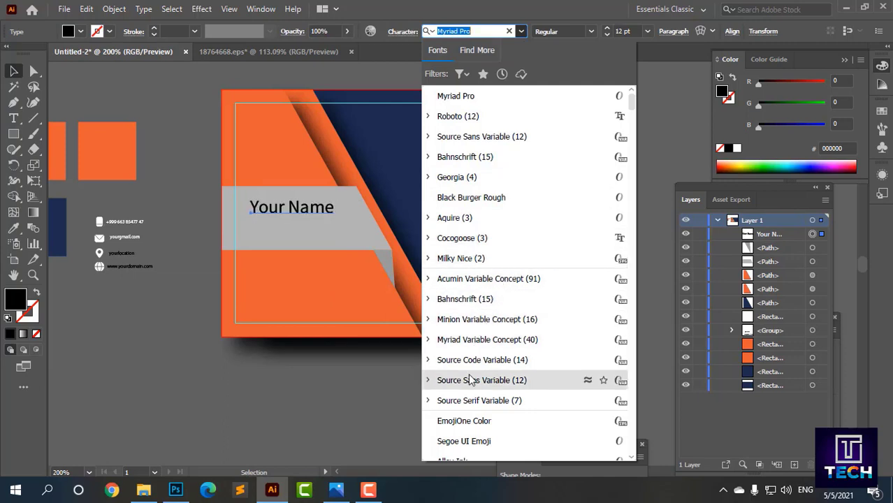
scroll(454, 448, down, 2)
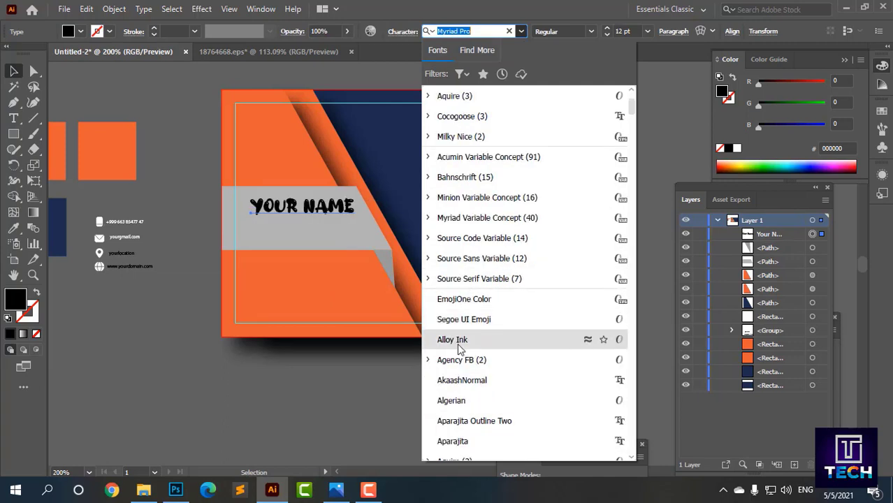
click(462, 137)
click(109, 89)
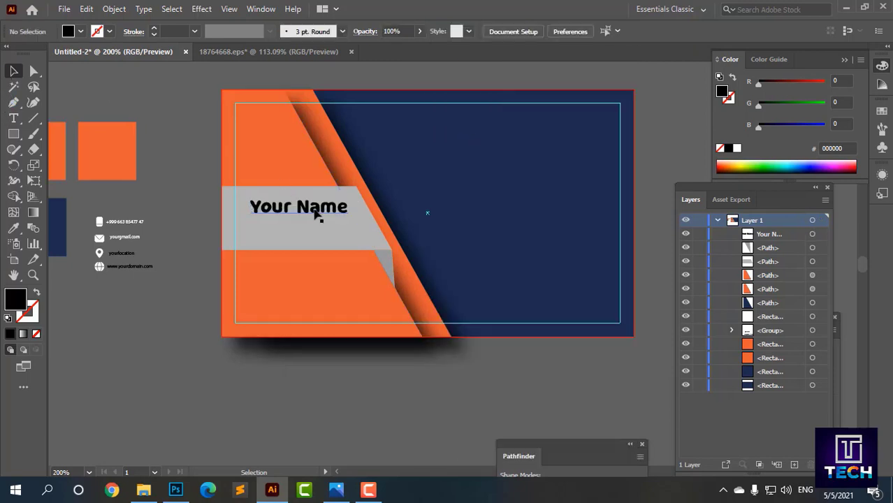
mouse_move(314, 209)
mouse_down()
mouse_move(351, 217)
mouse_move(322, 219)
mouse_up()
click(139, 190)
scroll(105, 189, down, 1)
click(14, 118)
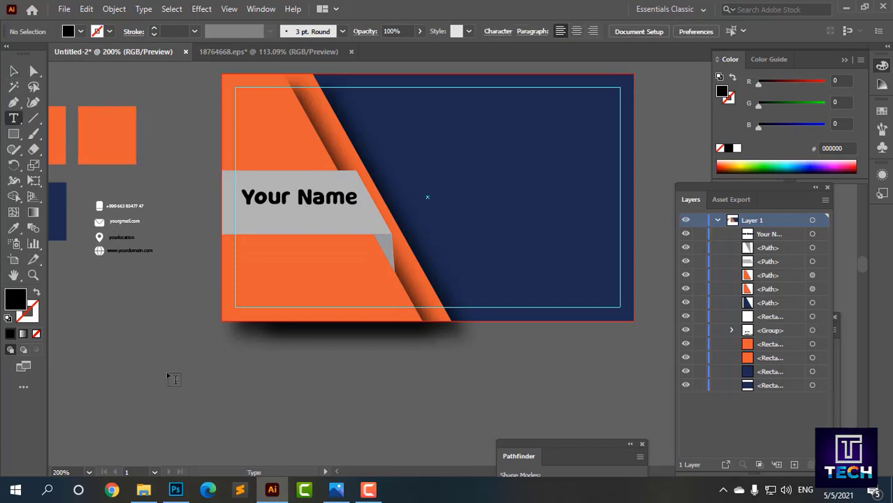
Step: Type 'Graphics Designer' below the card and set it in Bahnschrift
click(174, 379)
text(Graphics Designer)
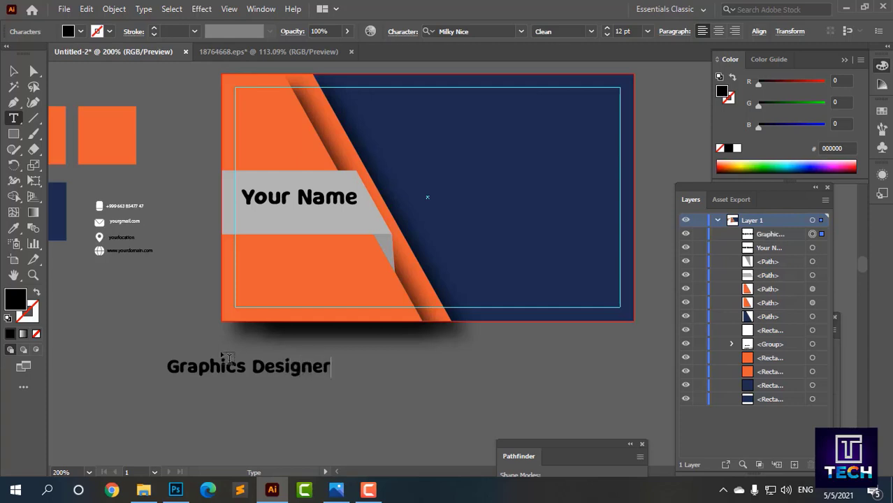
click(14, 70)
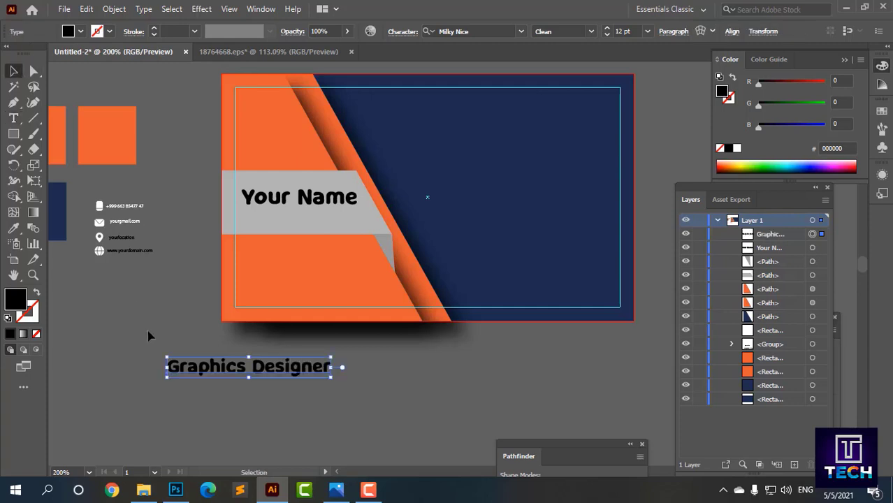
click(150, 336)
click(262, 371)
click(521, 31)
click(484, 172)
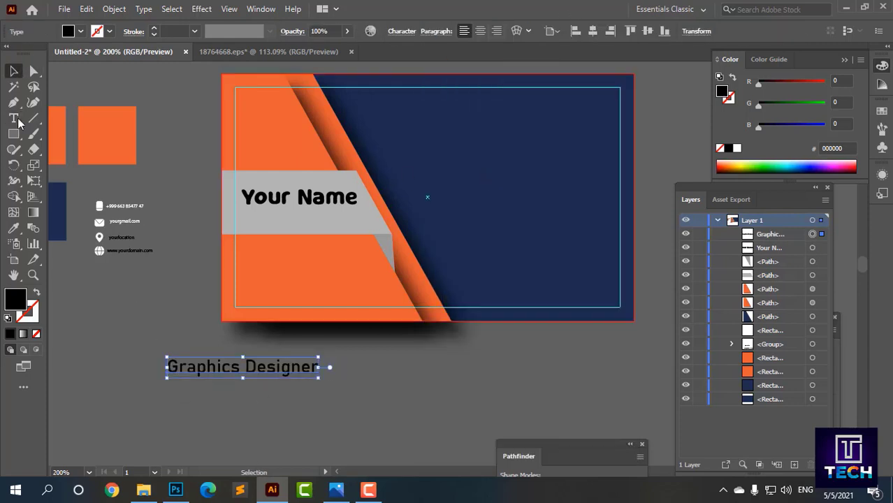
Step: Place 'Graphics Designer' under Your Name, left-align the two, and scale the subtitle down
click(33, 71)
click(246, 377)
drag(245, 367, 321, 216)
shift+click(313, 200)
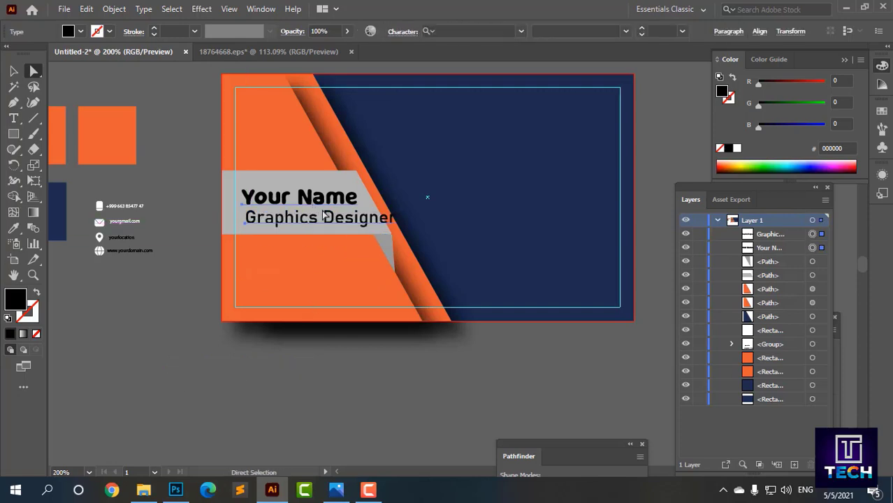
click(760, 32)
click(629, 72)
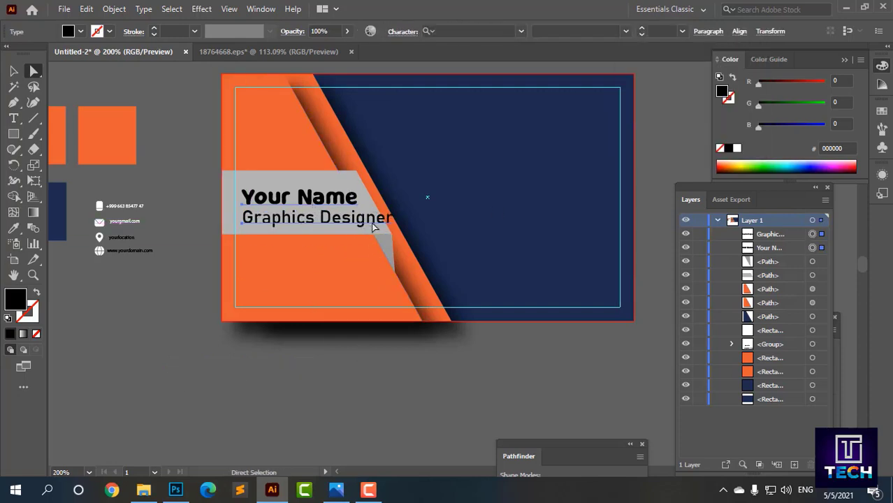
click(14, 71)
click(168, 279)
click(309, 220)
drag(394, 218, 373, 219)
click(318, 367)
click(304, 219)
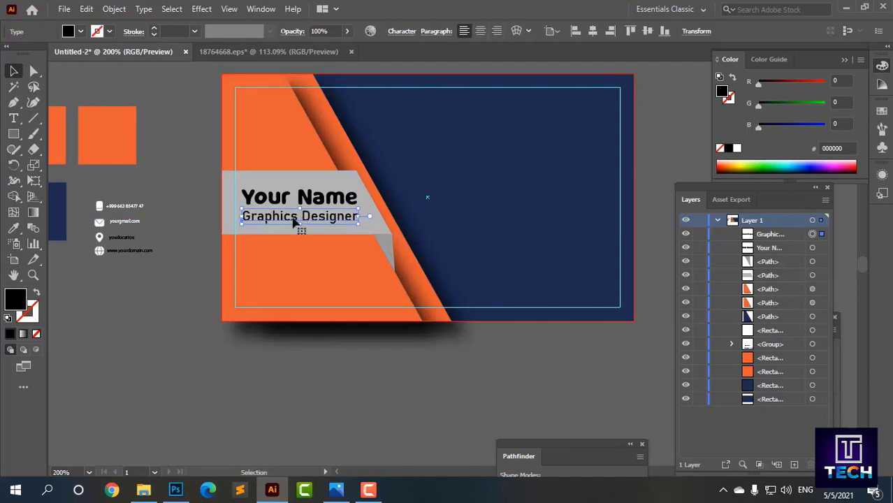
Step: Set the Your Name heading's fill to white from the swatches
click(276, 202)
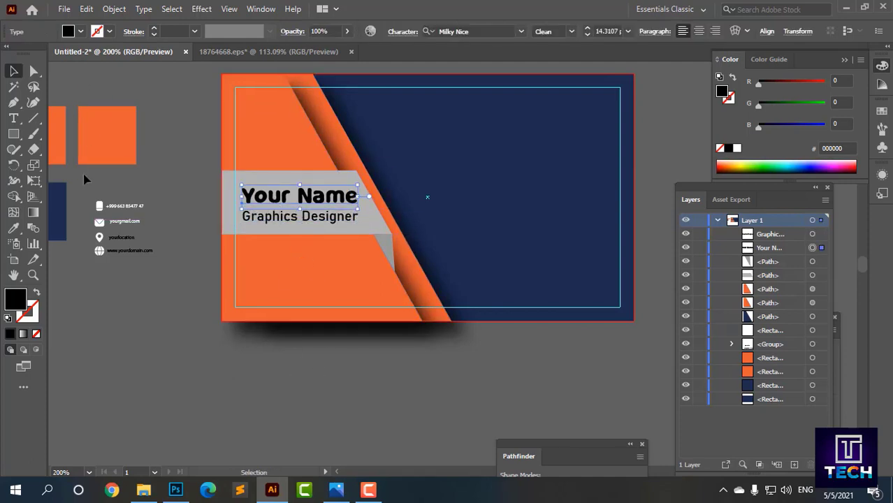
click(81, 31)
click(92, 92)
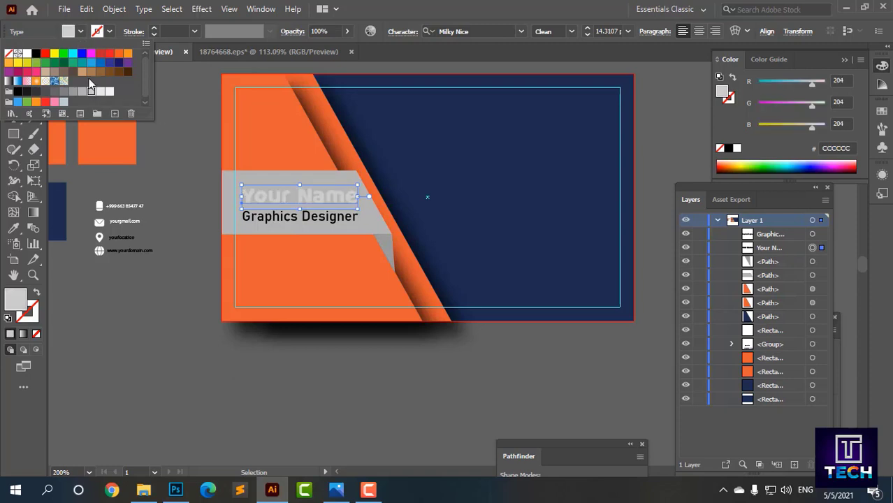
click(73, 55)
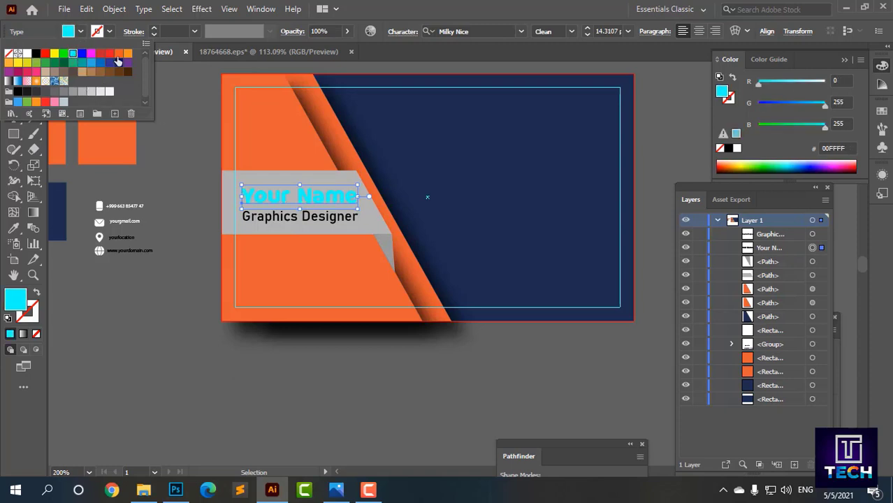
click(110, 92)
click(173, 150)
double_click(281, 218)
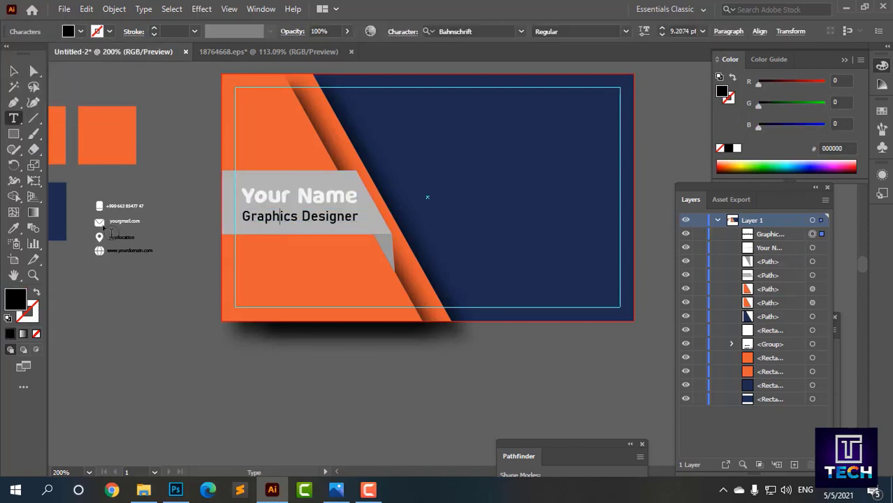
key(Escape)
Step: Fill the 'Graphics Designer' subtitle white
click(80, 32)
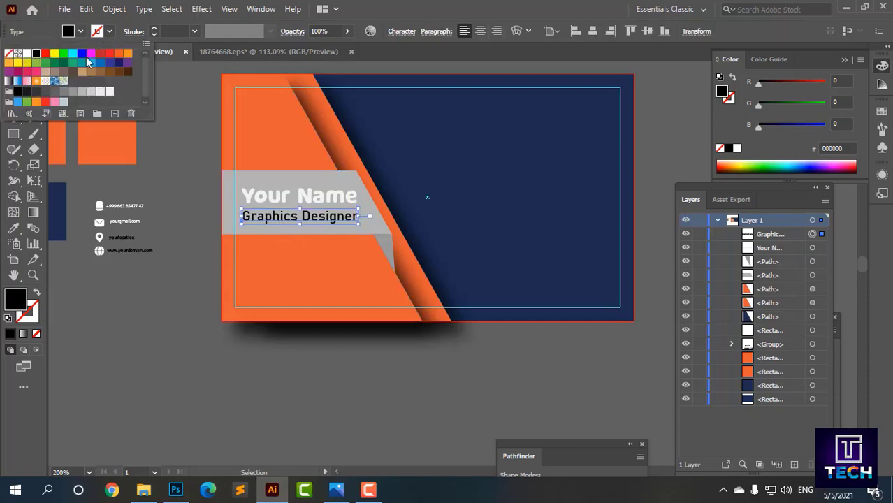
click(109, 92)
click(175, 169)
scroll(268, 334, down, 2)
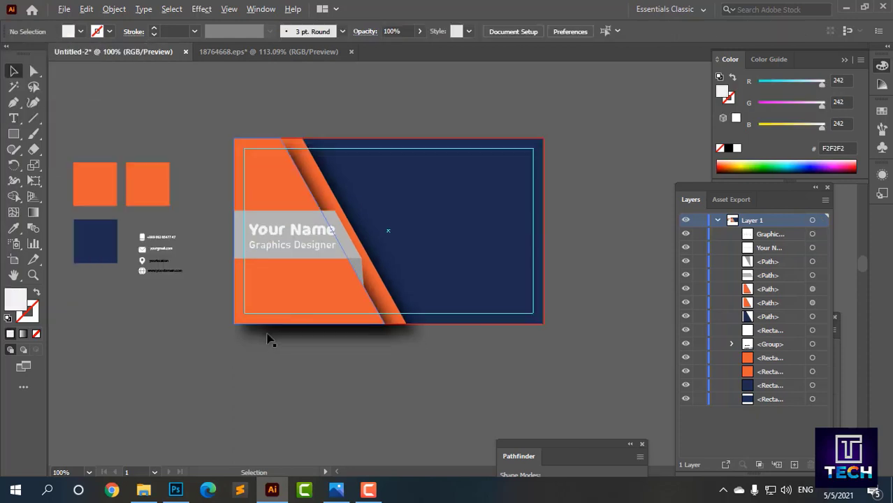
scroll(307, 351, up, 1)
Step: Move the contact group onto the navy area, lock the background rectangle in Layers, and enlarge the group
drag(287, 359, 311, 367)
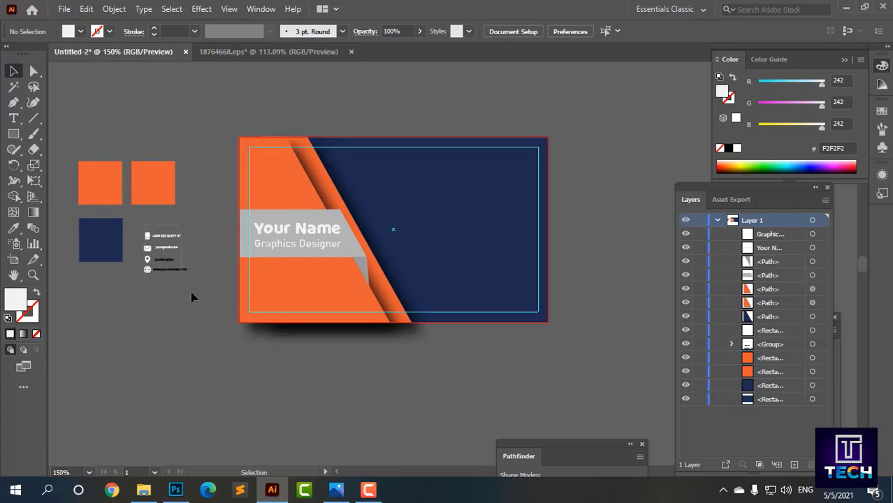
click(153, 259)
drag(152, 260, 523, 325)
click(498, 283)
key(ctrl+z)
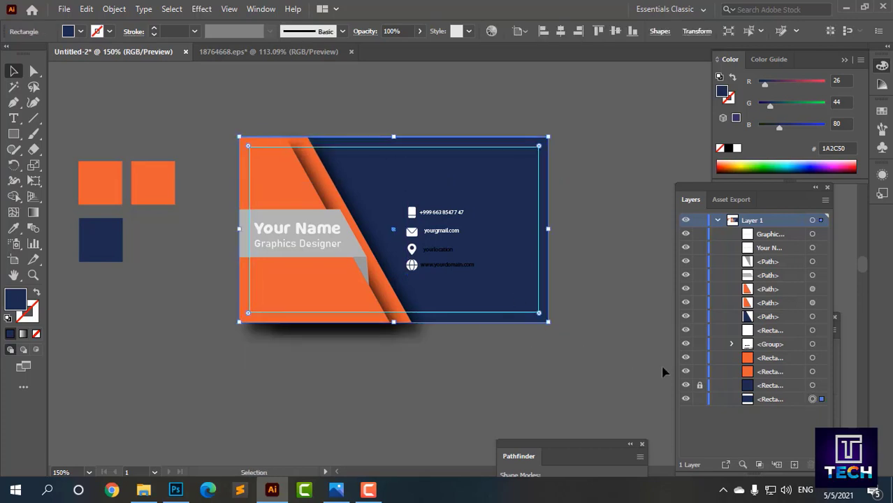
click(700, 400)
drag(400, 189, 520, 293)
click(469, 373)
key(ctrl+plus)
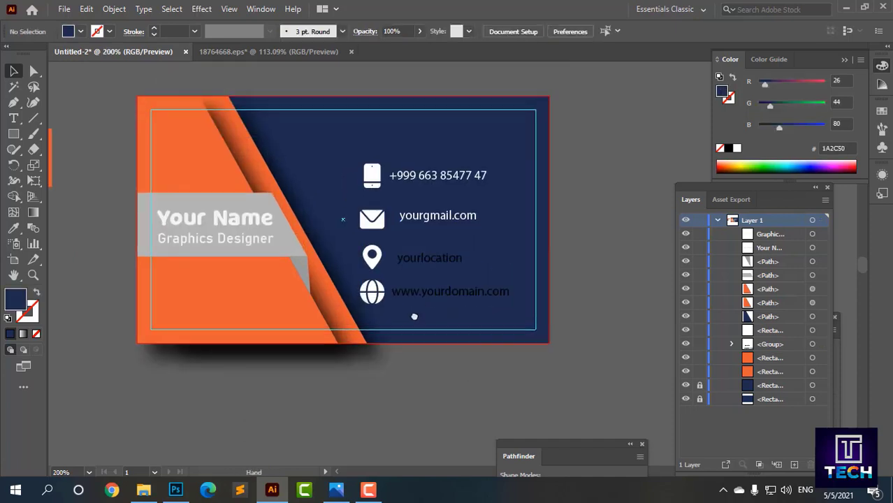
Step: Raise the contact details and ungroup them into separate icons and text lines
drag(361, 208, 355, 179)
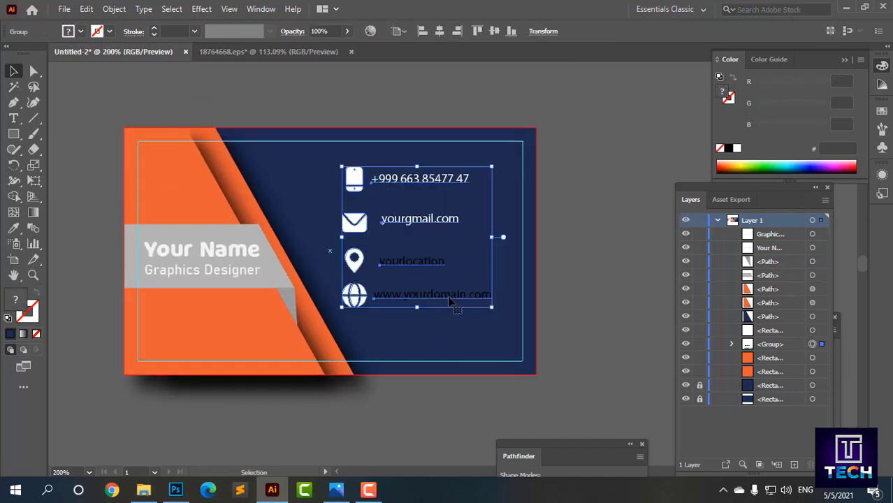
click(395, 334)
right_click(402, 266)
click(451, 148)
click(377, 311)
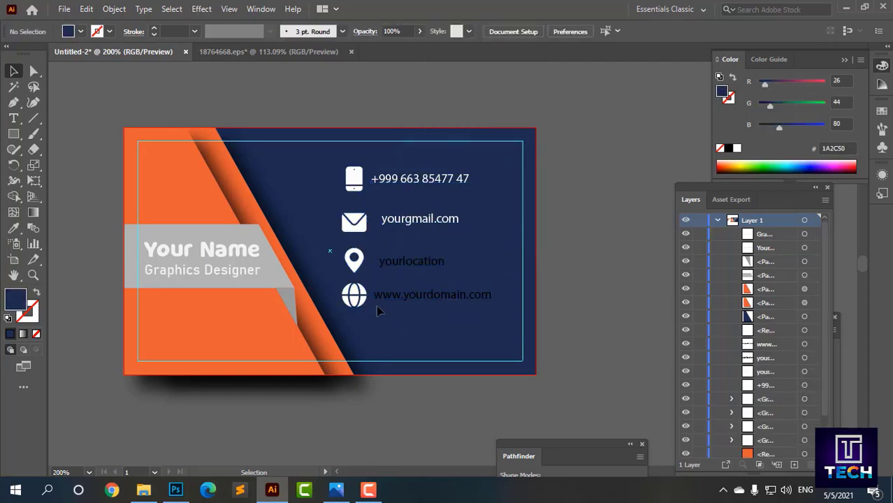
Step: Enlarge the phone-number row, then try resizing the email row and undo it
click(466, 200)
drag(481, 194, 501, 195)
click(527, 213)
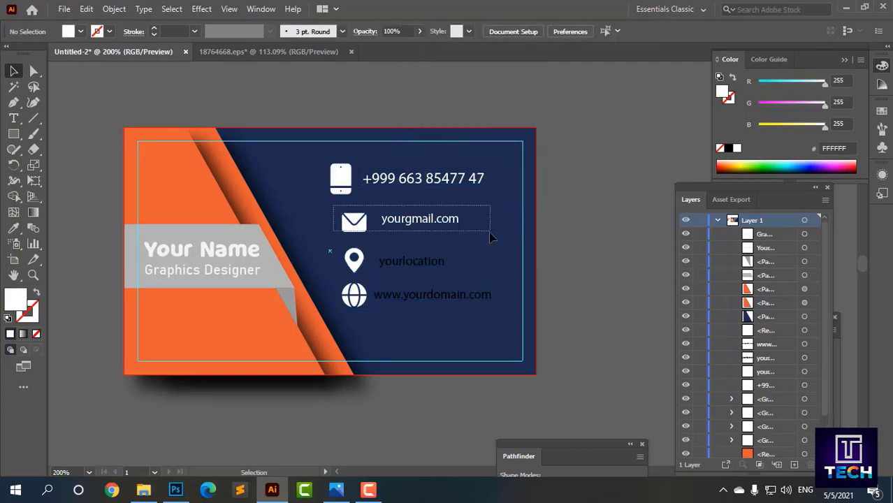
click(491, 239)
mouse_move(491, 237)
mouse_down()
mouse_move(521, 241)
mouse_move(477, 235)
mouse_up()
click(538, 238)
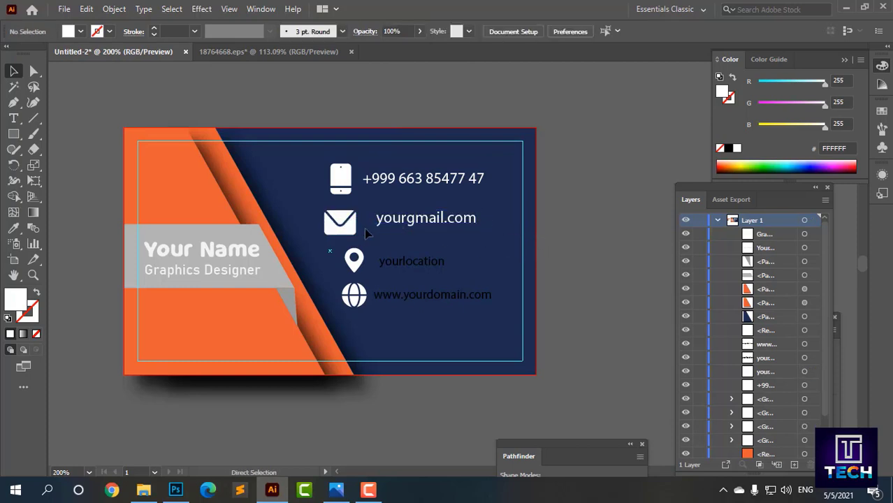
key(ctrl+z)
key(ctrl+z)
click(368, 199)
drag(357, 222, 360, 215)
drag(417, 220, 408, 221)
click(480, 246)
drag(354, 260, 408, 254)
click(369, 321)
drag(349, 294, 351, 294)
click(395, 316)
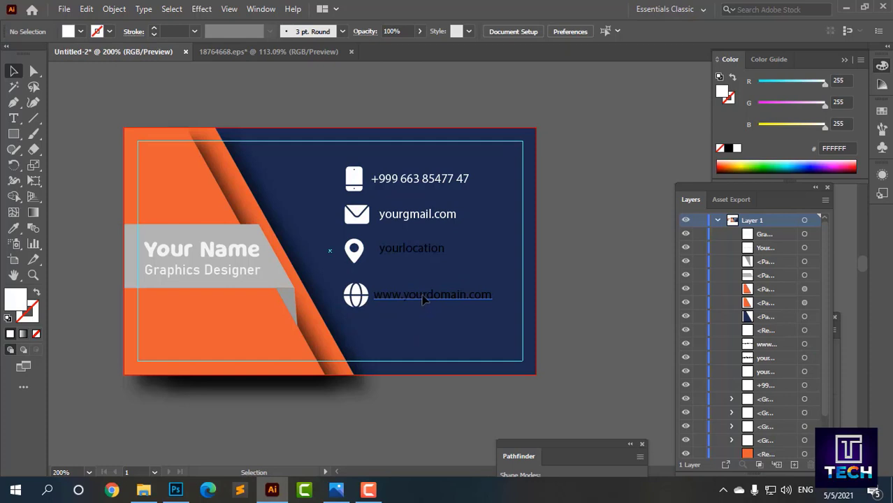
drag(423, 300, 423, 296)
drag(355, 295, 353, 291)
click(402, 318)
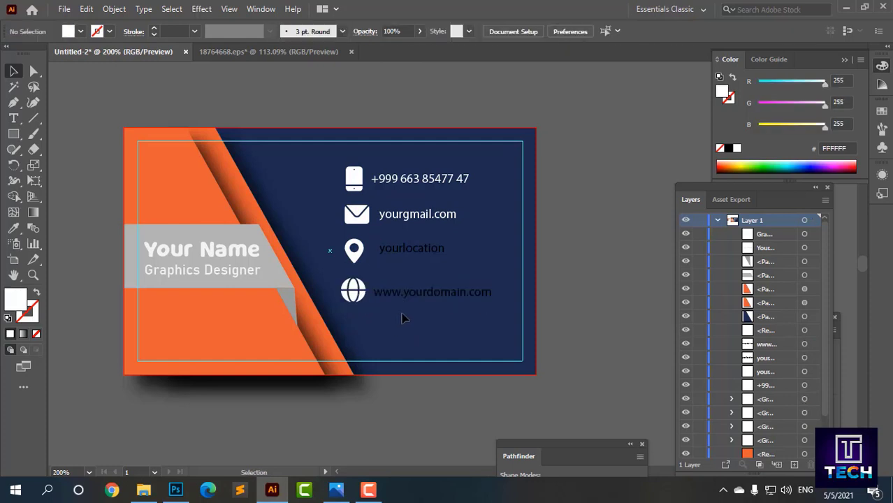
Step: Shrink the phone icon and fine-tune the location pin and globe icon positions
click(369, 216)
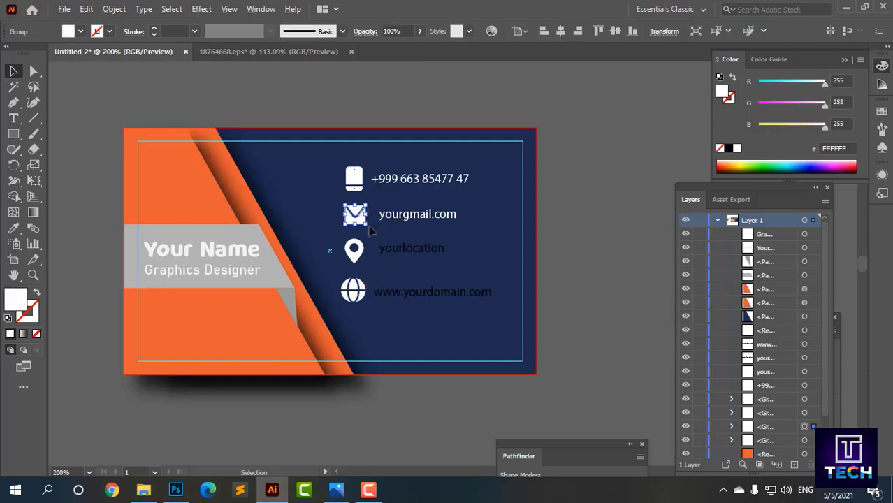
click(427, 227)
click(358, 185)
drag(364, 192, 361, 187)
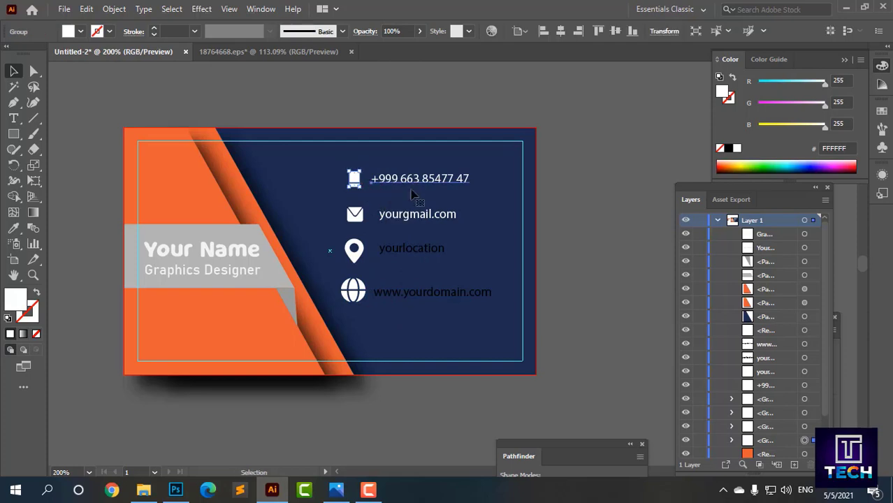
click(413, 196)
click(357, 256)
drag(354, 253, 358, 255)
click(363, 309)
click(358, 297)
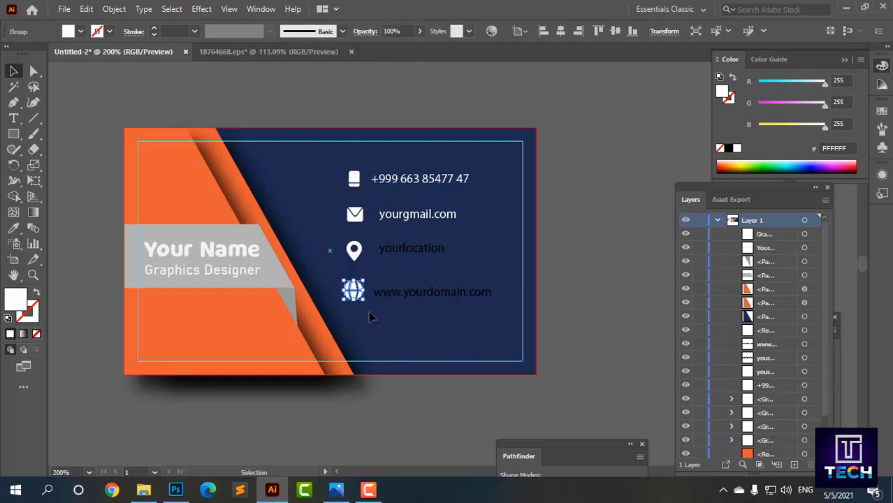
click(371, 317)
click(363, 295)
click(411, 296)
click(425, 309)
click(418, 251)
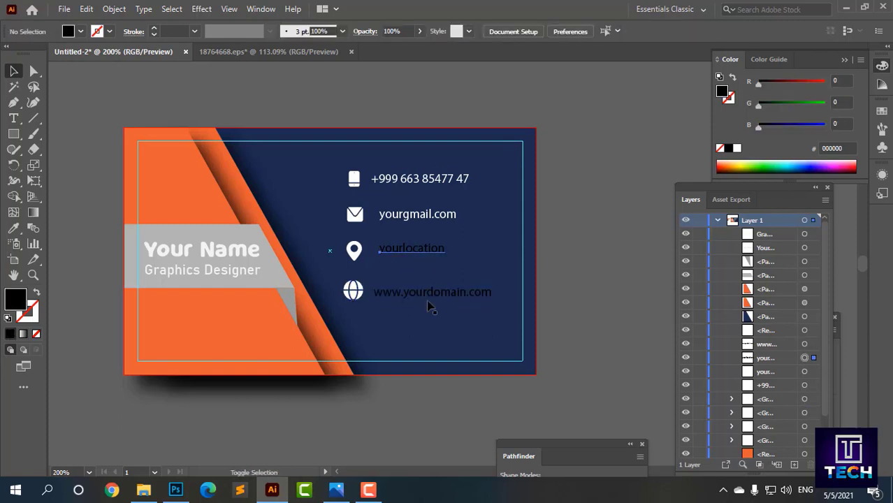
shift+click(425, 294)
click(14, 228)
click(151, 248)
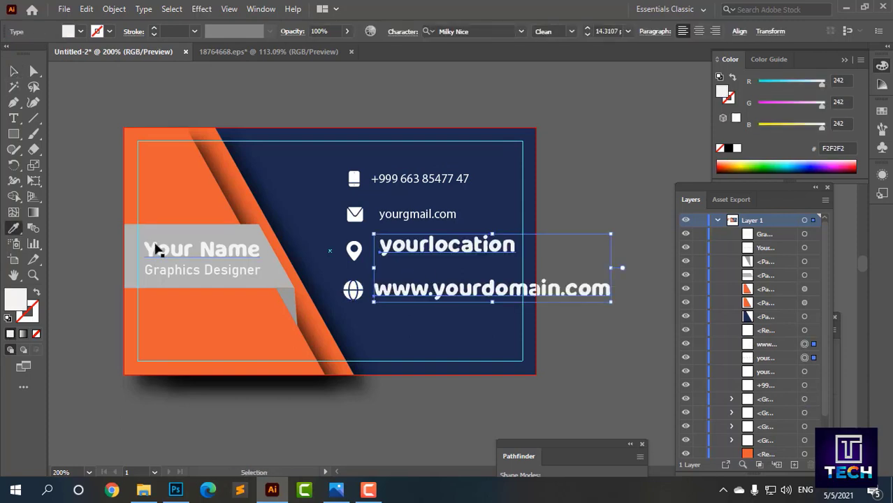
key(ctrl+z)
click(163, 239)
Step: Apply the Milky Nice font style to the phone and e-mail lines
click(14, 71)
click(107, 84)
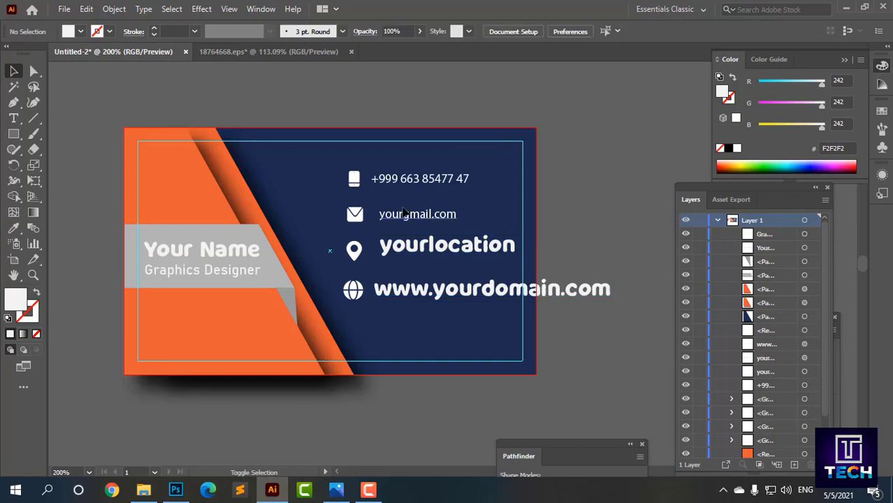
shift+click(406, 214)
shift+click(404, 179)
click(13, 228)
click(413, 288)
click(13, 71)
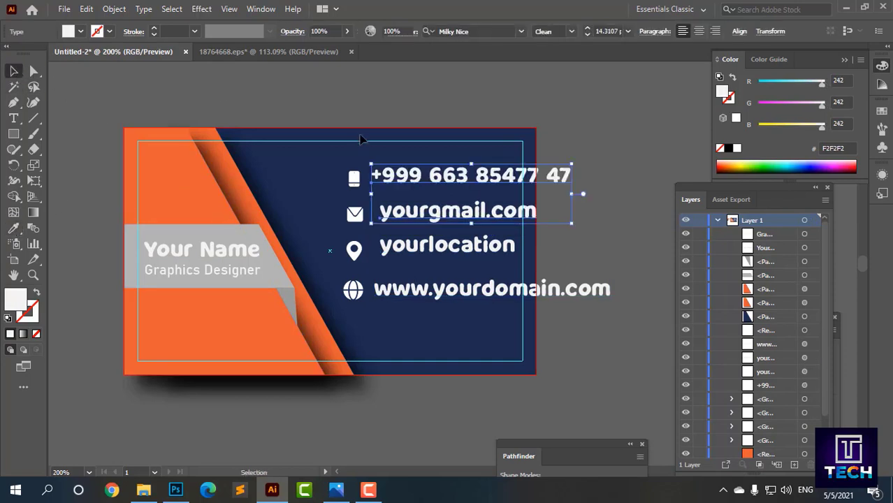
Step: Undo the Milky Nice changes so all contact lines revert to plain Myriad Pro Regular
click(574, 160)
click(583, 288)
shift+click(561, 176)
key(ctrl+z)
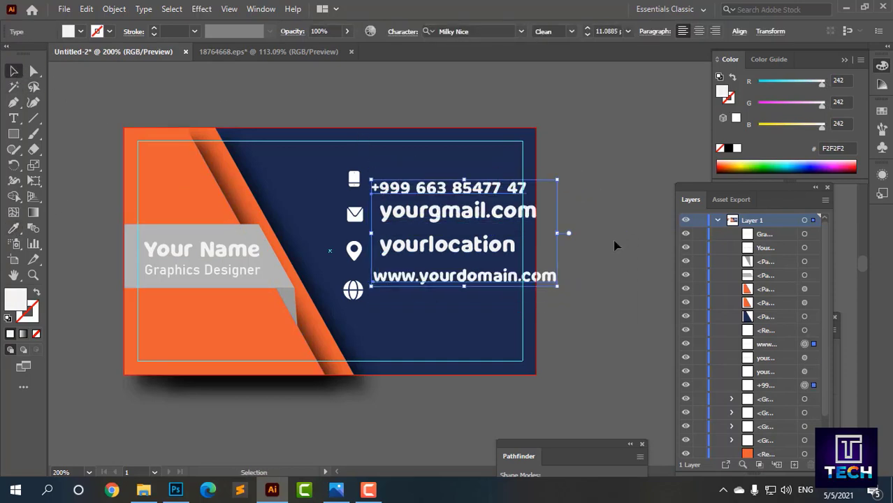
click(615, 240)
key(ctrl+z)
click(622, 239)
click(449, 246)
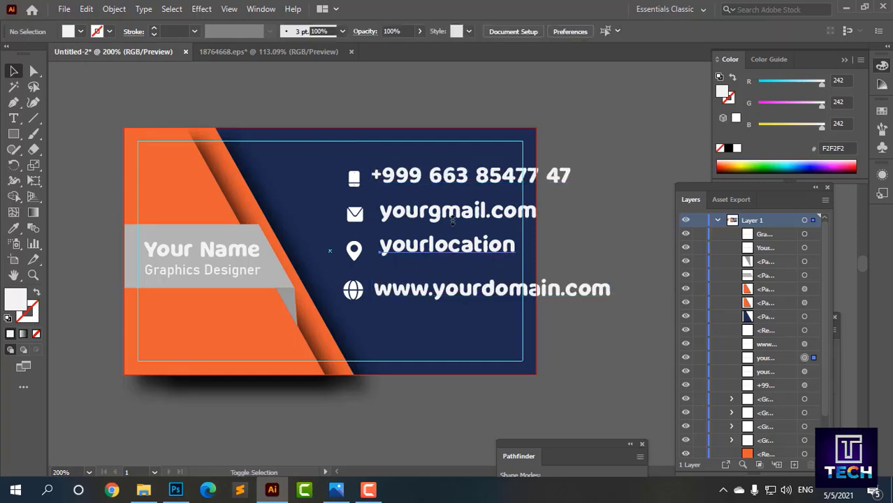
shift+click(454, 212)
click(603, 218)
key(ctrl+z)
Step: Turn the black location and domain lines white to match the other contact text
click(414, 253)
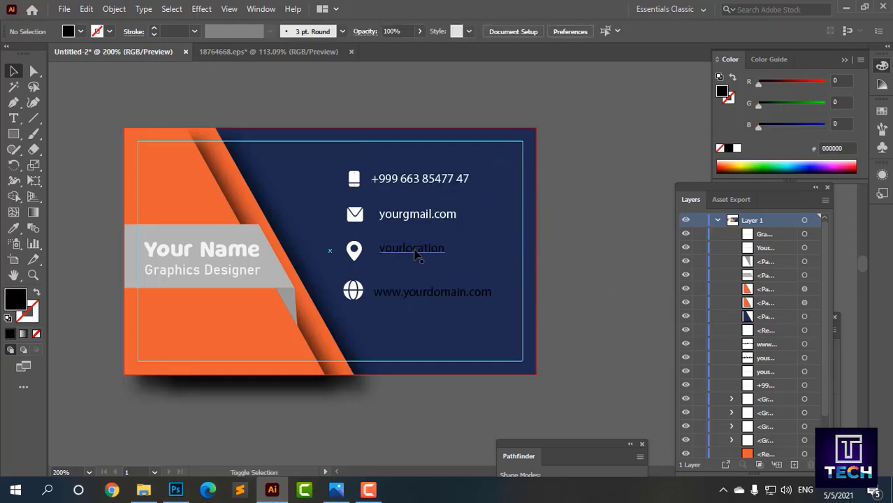
shift+click(428, 294)
click(404, 212)
click(14, 71)
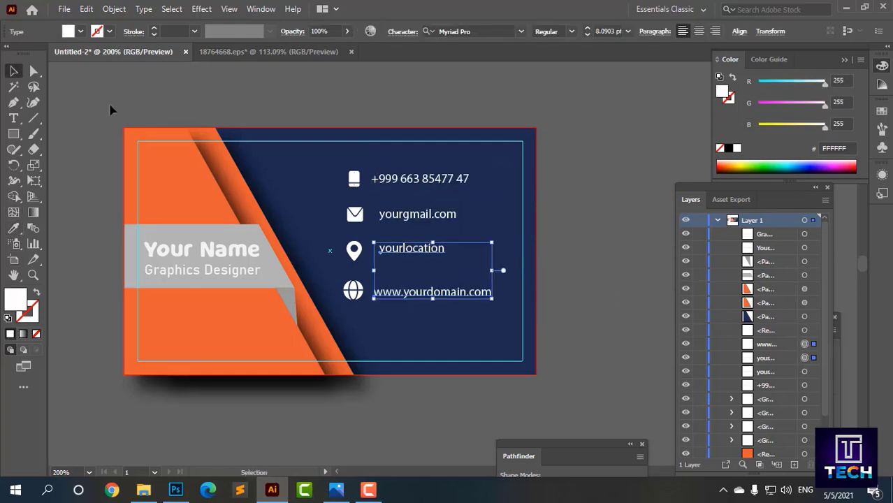
click(110, 109)
Step: Drag the whole contact block of icons and text lower and further right
scroll(291, 268, down, 1)
click(290, 268)
click(365, 377)
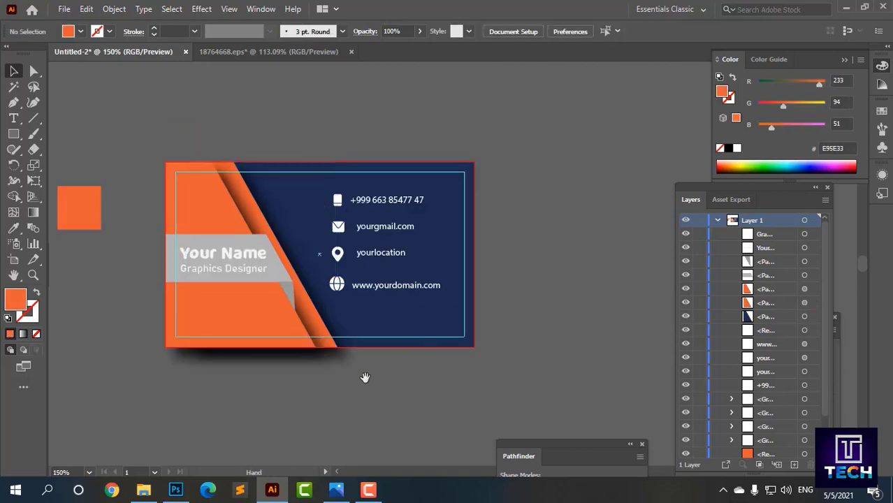
drag(365, 377, 404, 347)
click(315, 51)
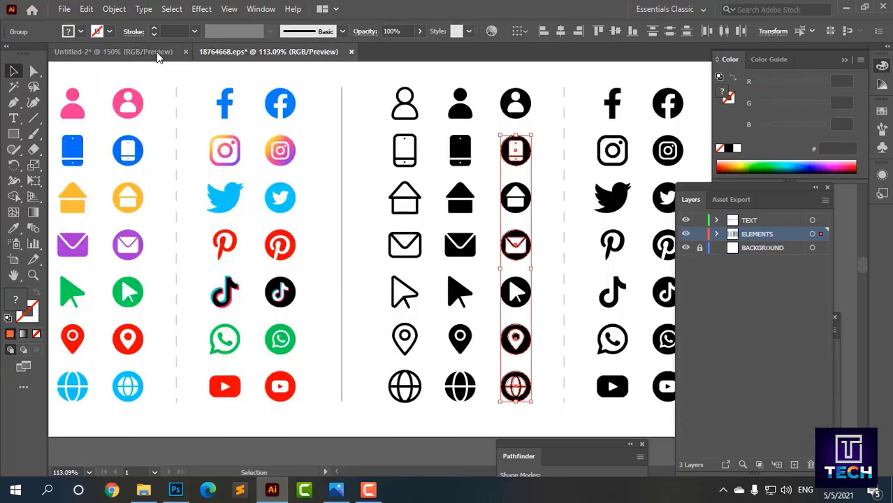
click(158, 54)
scroll(606, 235, up, 1)
drag(606, 234, 671, 257)
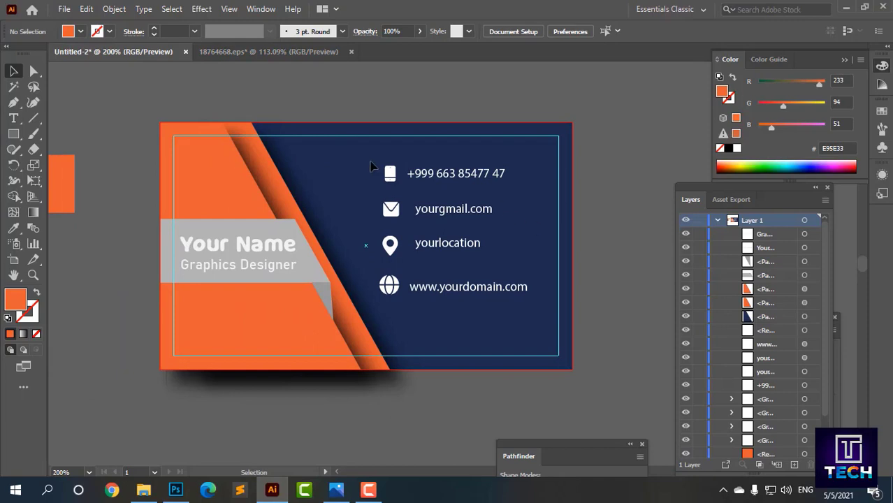
drag(371, 166, 452, 335)
click(416, 394)
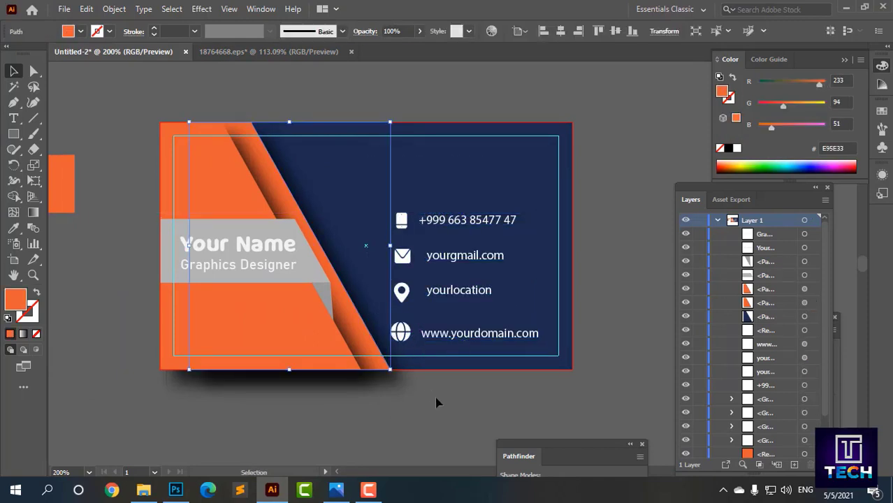
click(437, 394)
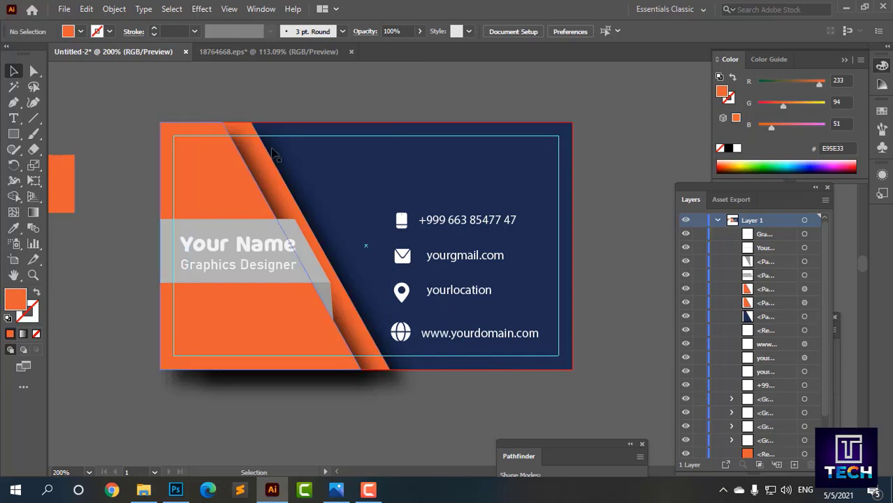
click(14, 134)
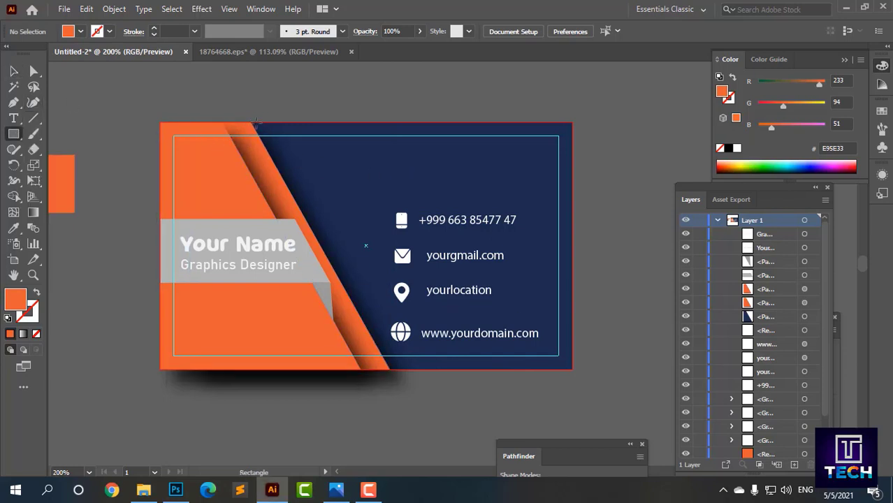
mouse_move(255, 121)
mouse_down()
mouse_move(504, 167)
mouse_move(571, 169)
mouse_up()
click(34, 87)
click(278, 169)
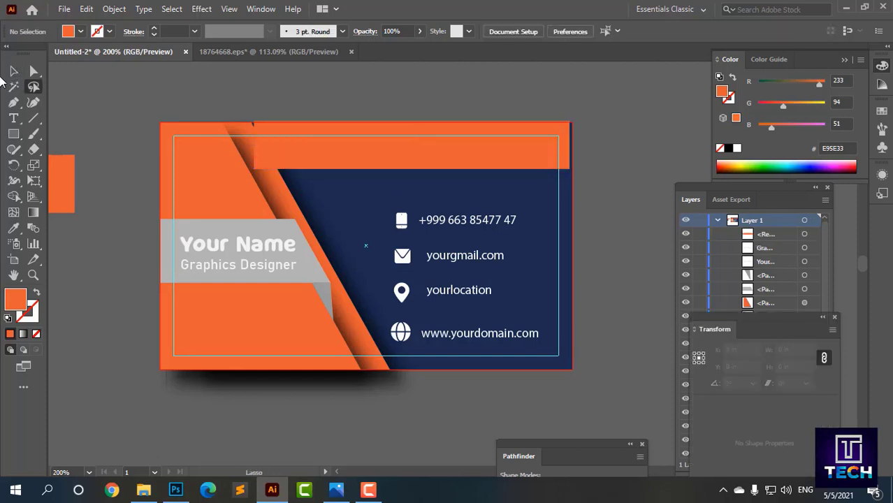
drag(255, 145, 298, 146)
click(311, 104)
click(288, 157)
click(343, 98)
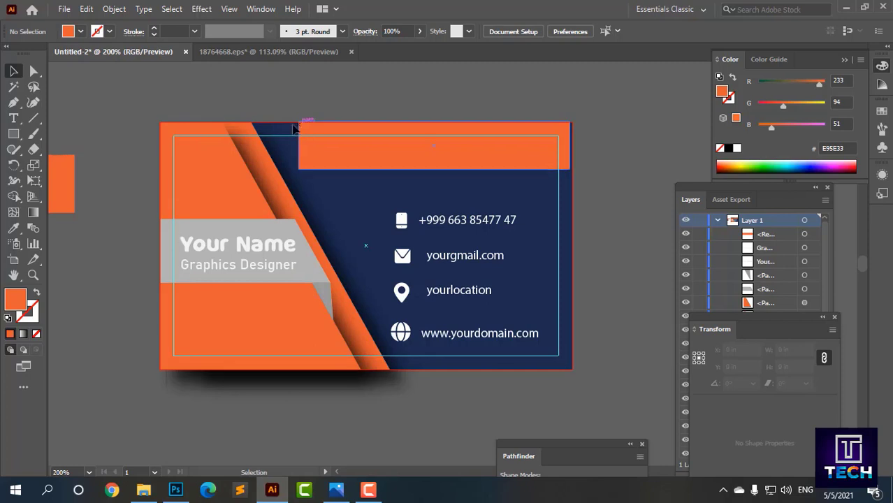
click(13, 104)
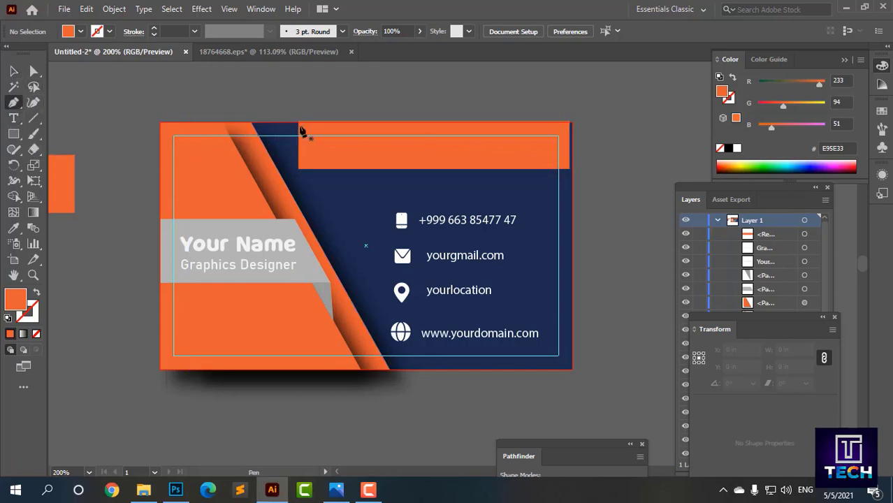
click(298, 124)
click(250, 124)
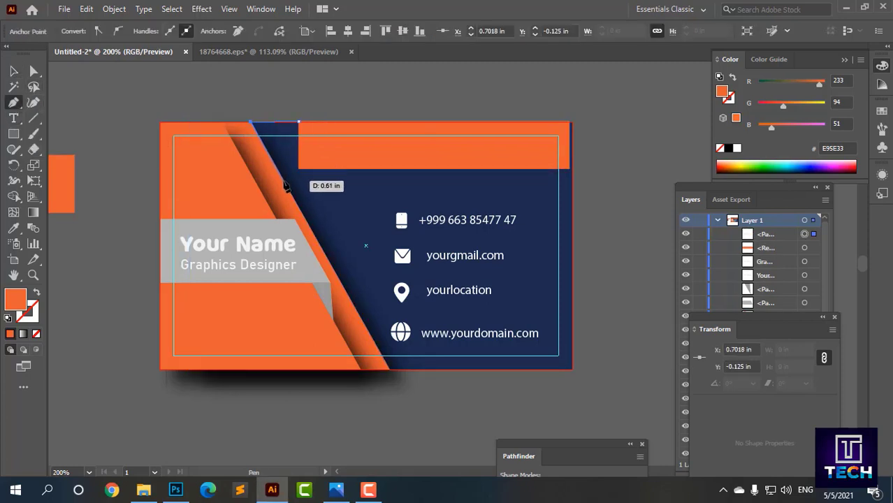
click(287, 183)
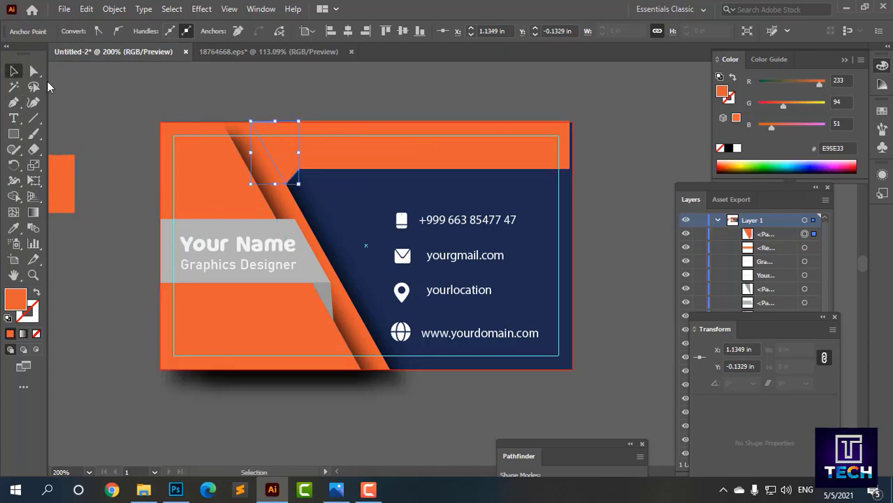
double_click(351, 154)
key(Escape)
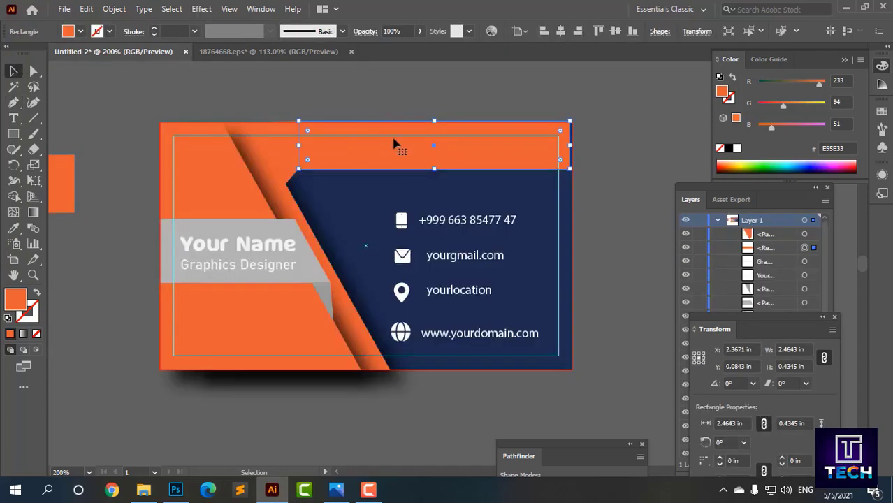
click(24, 335)
key(ctrl+z)
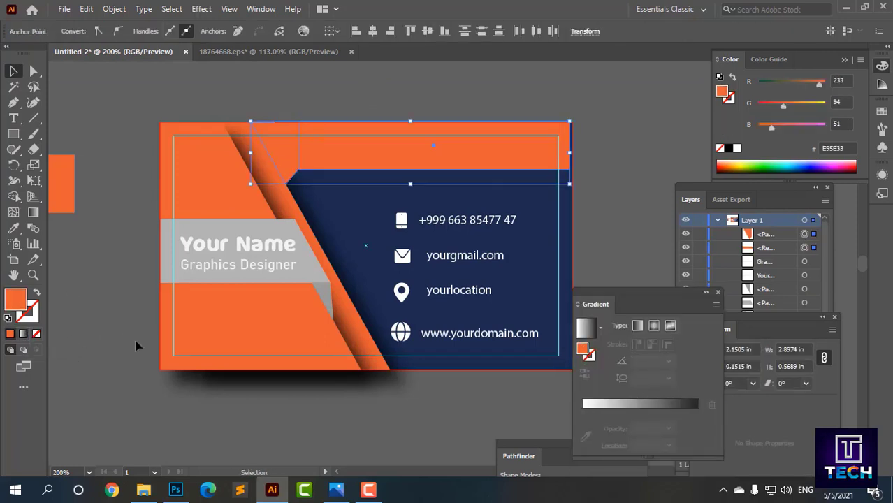
click(135, 346)
click(363, 140)
key(Delete)
click(288, 143)
key(Delete)
scroll(387, 158, down, 1)
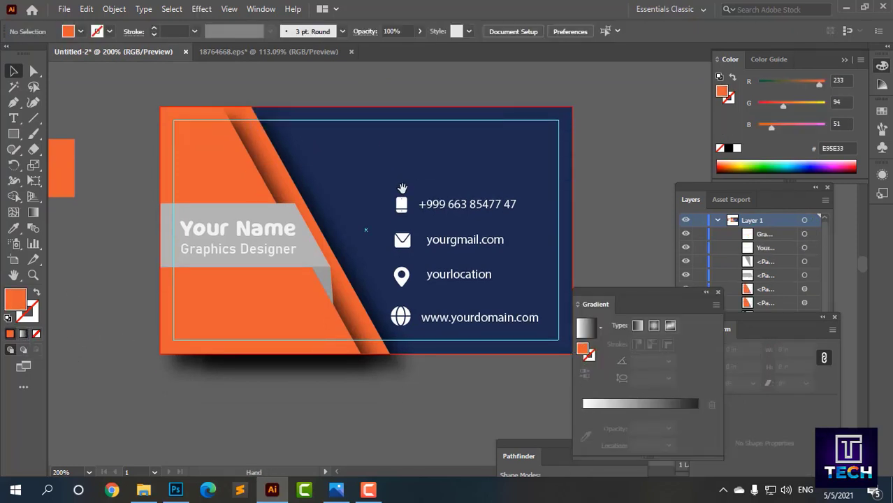
Step: Drag the floating panel off the card and recentre the view
scroll(399, 193, down, 2)
drag(655, 303, 691, 328)
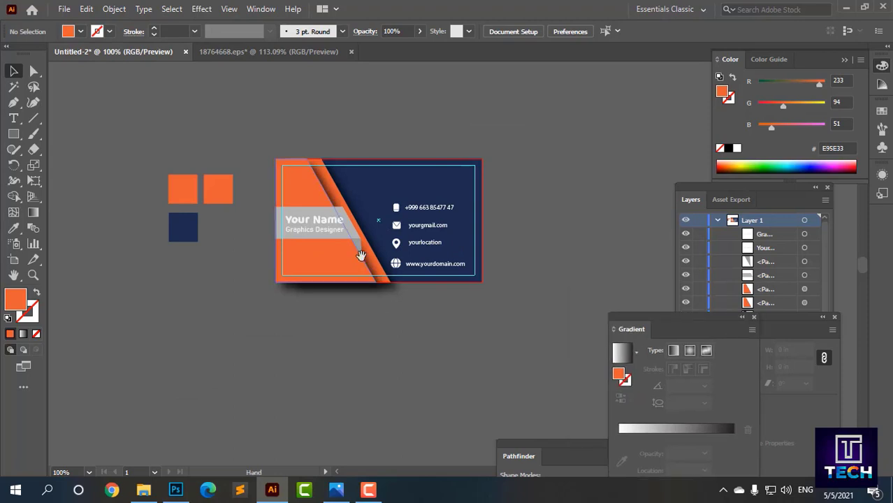
scroll(240, 186, up, 1)
drag(430, 255, 255, 260)
Step: Check the artboard with the Artboard tool and dock the Gradient and Transform panels at the bottom
click(14, 260)
key(super+space)
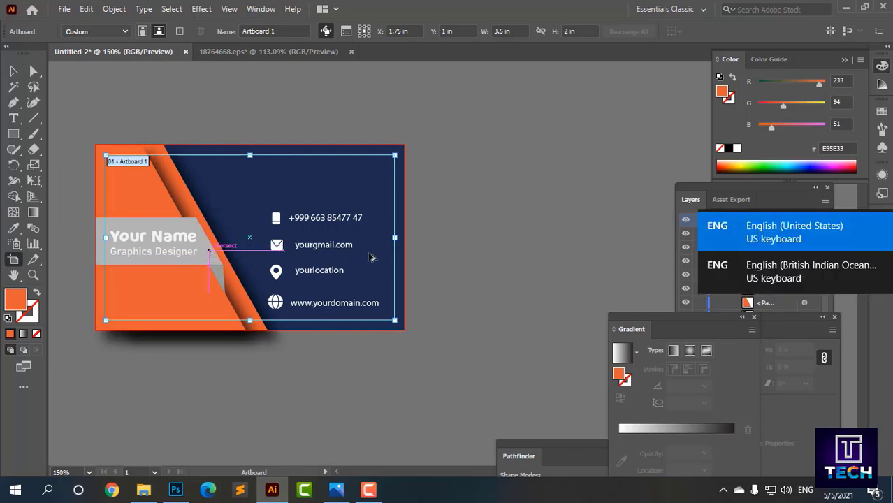
scroll(467, 273, down, 2)
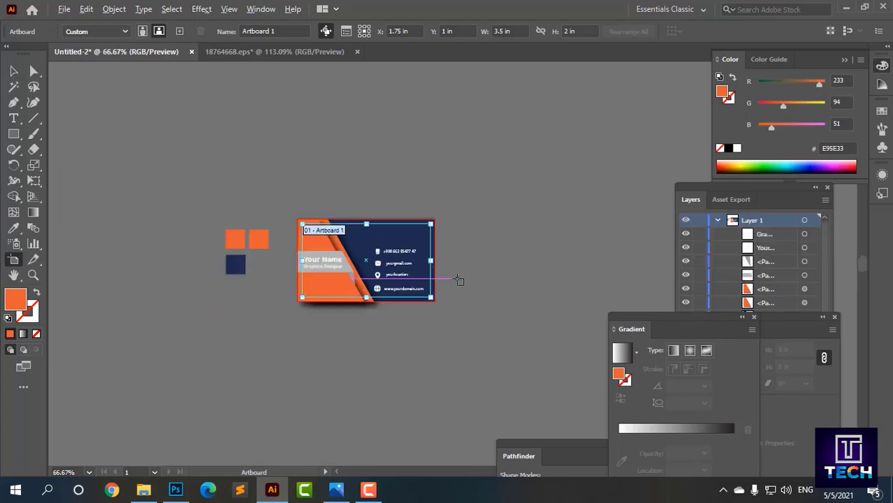
drag(700, 319, 730, 445)
drag(766, 318, 787, 437)
drag(739, 188, 610, 113)
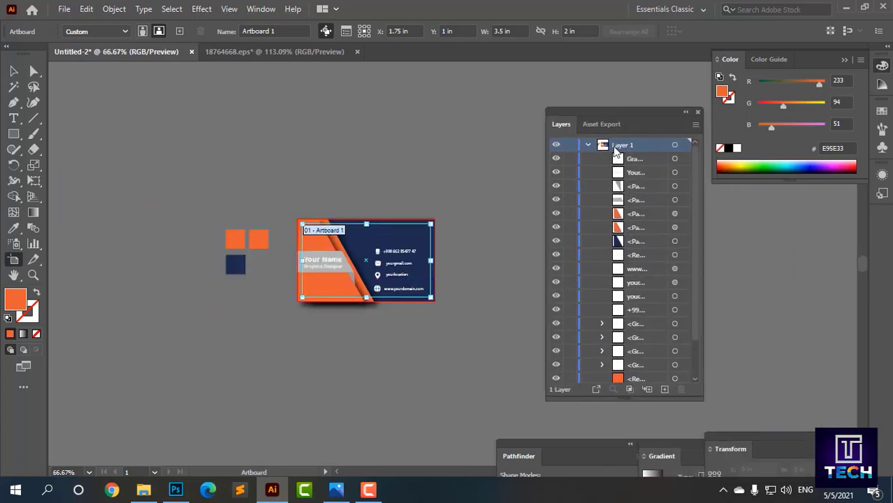
scroll(611, 175, down, 3)
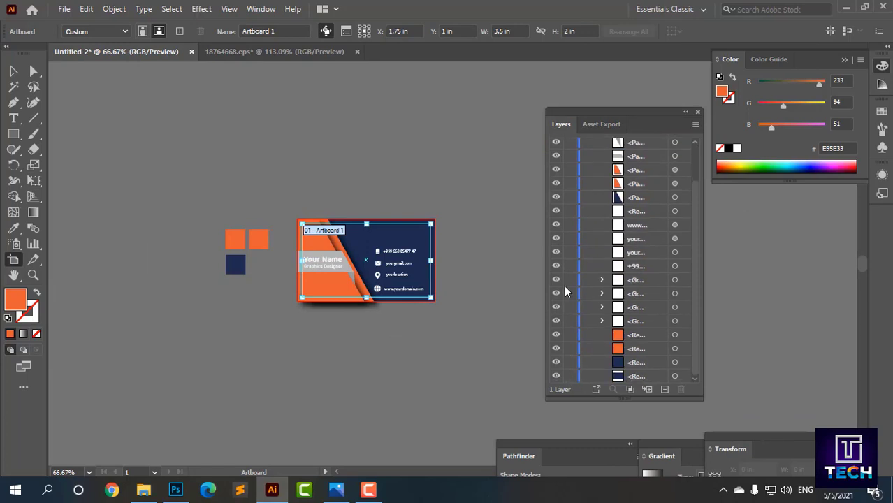
click(12, 78)
click(14, 260)
key(super+space)
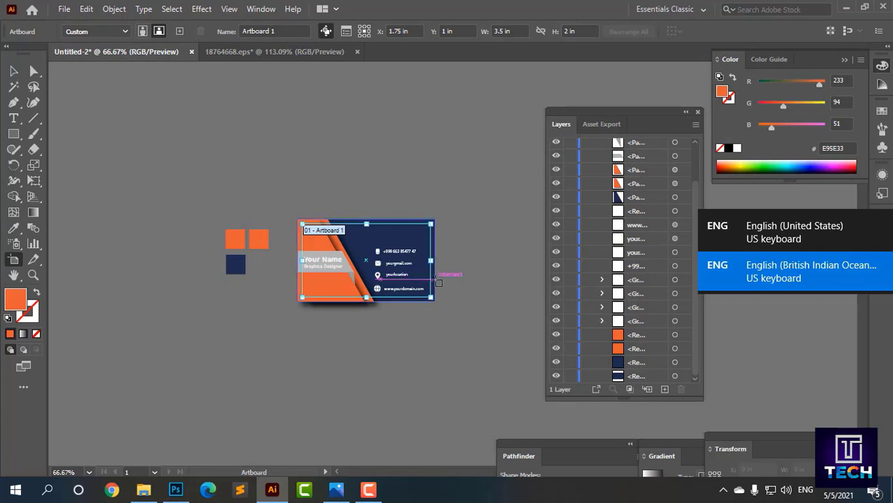
key(v)
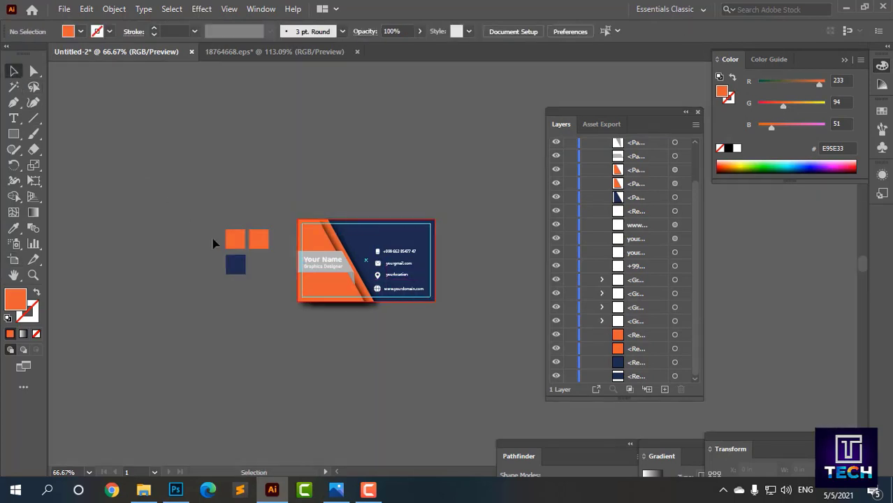
Step: Move the Layers list away from the card and zoom out so the whole card fits
ctrl+click(420, 286)
ctrl+click(423, 272)
ctrl+click(424, 261)
click(390, 137)
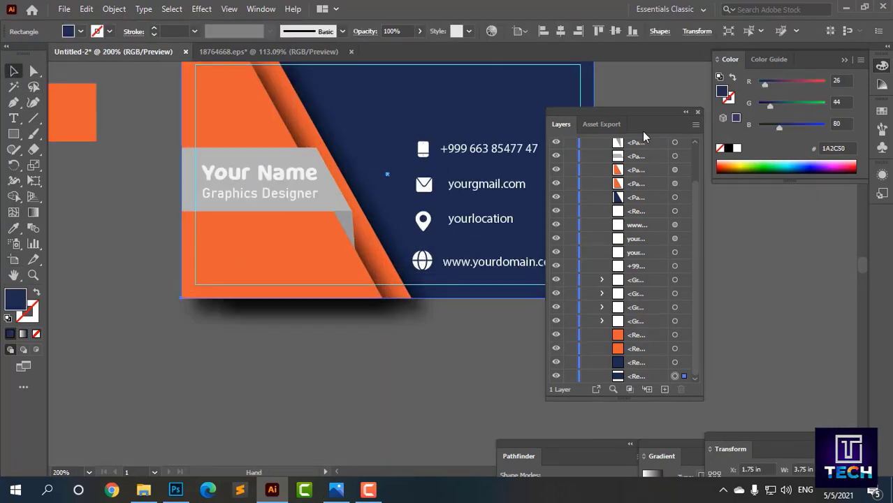
drag(643, 130, 729, 215)
key(ctrl+minus)
click(169, 299)
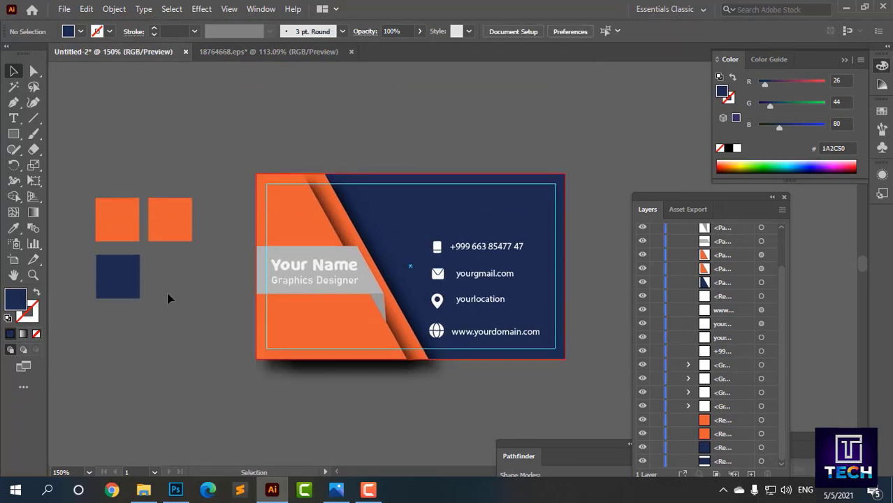
Step: Minimize Illustrator, close the Downloads window and open Untitled-1.ai from the desktop
click(847, 10)
click(847, 10)
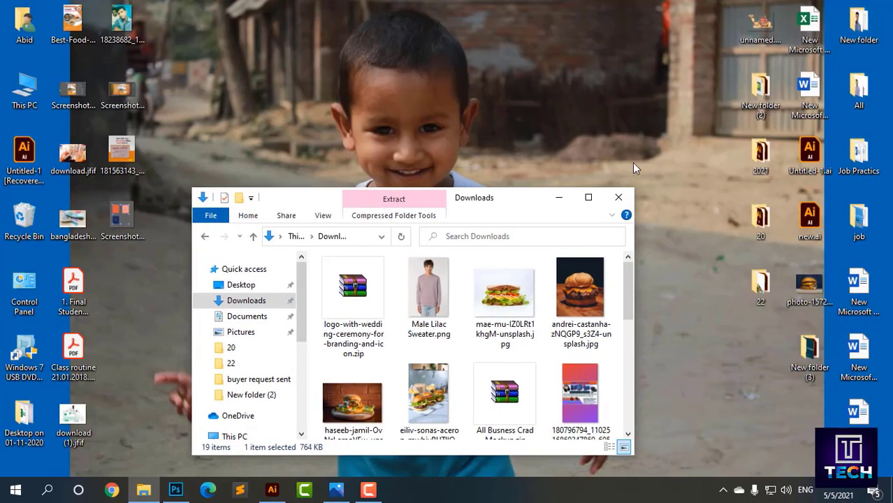
click(625, 196)
double_click(800, 169)
Step: Bring the orange spiral flower into the card, shrink it to about 0.7 in, and set it top-right
drag(226, 296, 274, 258)
scroll(342, 357, down, 1)
drag(341, 357, 334, 321)
drag(283, 281, 245, 134)
drag(202, 178, 273, 180)
drag(413, 307, 572, 228)
click(268, 151)
click(583, 225)
drag(549, 201, 542, 210)
Step: Hide the guides and zoom in on the card
right_click(613, 172)
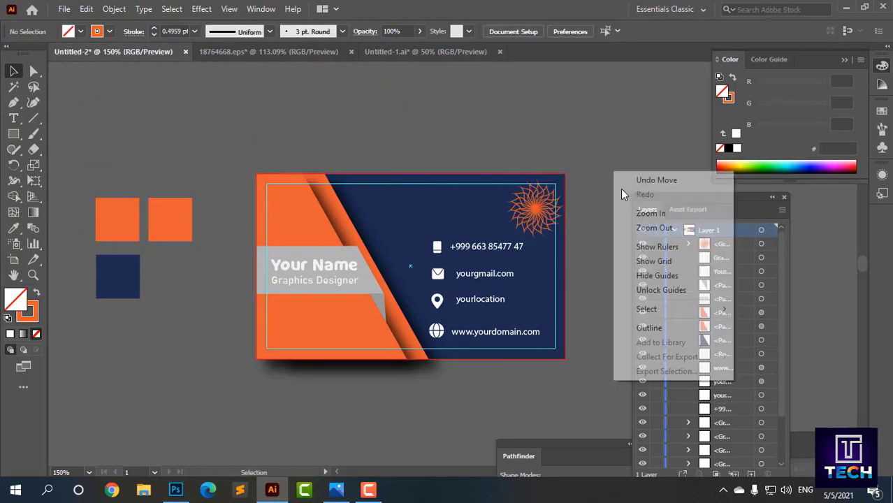
click(654, 274)
ctrl+click(508, 400)
Step: Shrink the first flower to about 0.44 in wide and move it to the card's lower-left area
drag(562, 148, 564, 335)
drag(488, 186, 407, 150)
drag(453, 198, 444, 193)
drag(417, 162, 168, 358)
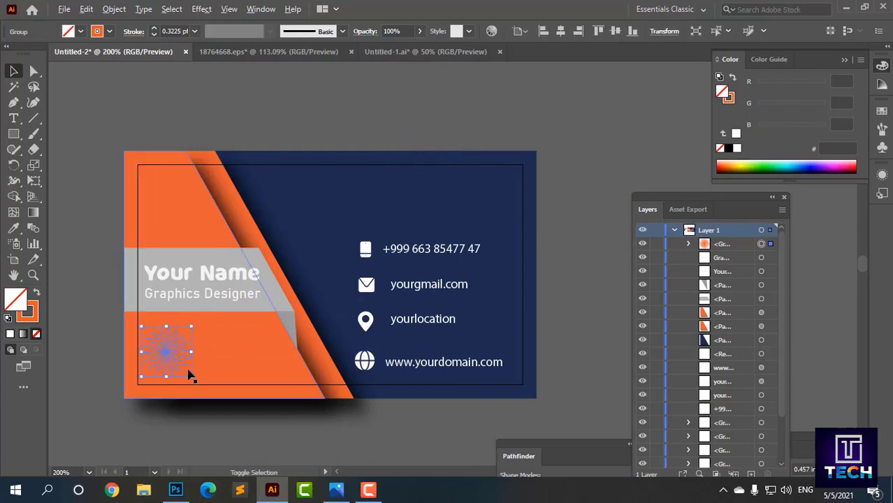
drag(196, 384, 191, 376)
Step: Send the small flower behind the other artwork
click(173, 368)
key(ctrl+z)
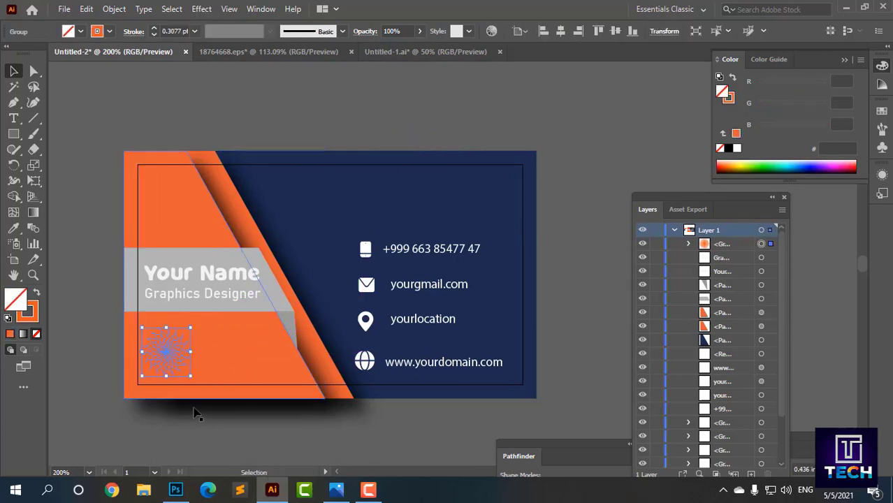
click(198, 395)
click(175, 352)
key(ctrl+shift+[)
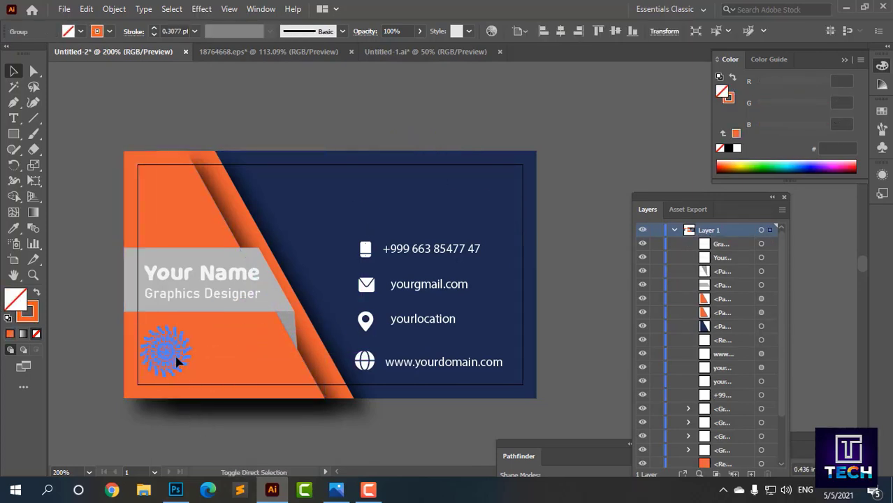
click(181, 374)
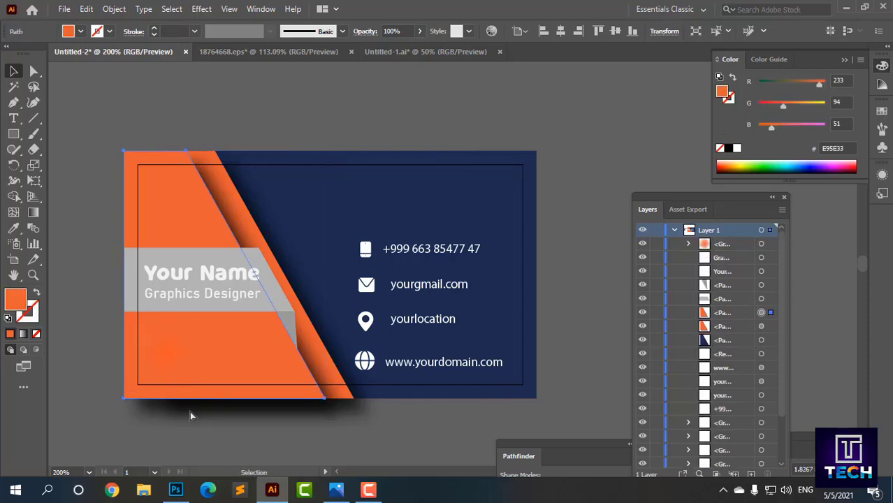
Step: Bring a new flower from Untitled-1 onto the card, scale it down and colour it yellow
click(426, 52)
drag(260, 277, 223, 142)
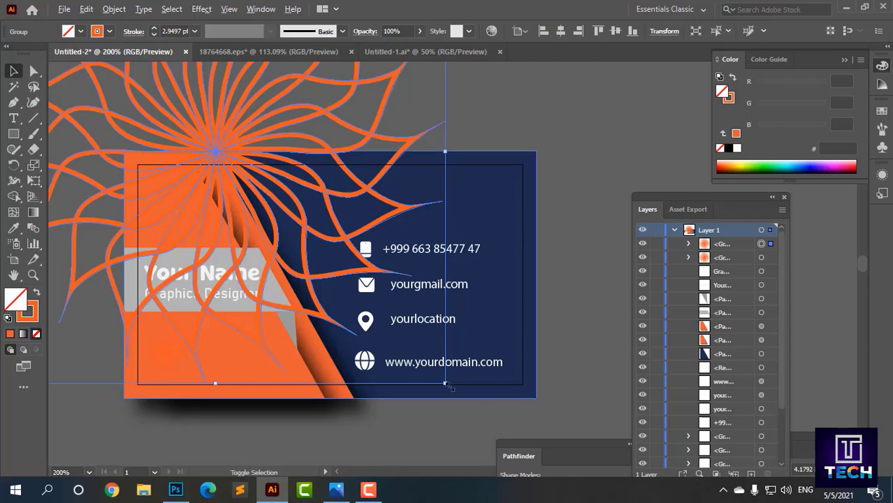
drag(445, 383, 161, 368)
click(81, 32)
click(55, 53)
click(270, 102)
click(36, 334)
click(113, 145)
Step: Enlarge the yellow flower slightly in the orange panel's lower-left corner
click(161, 375)
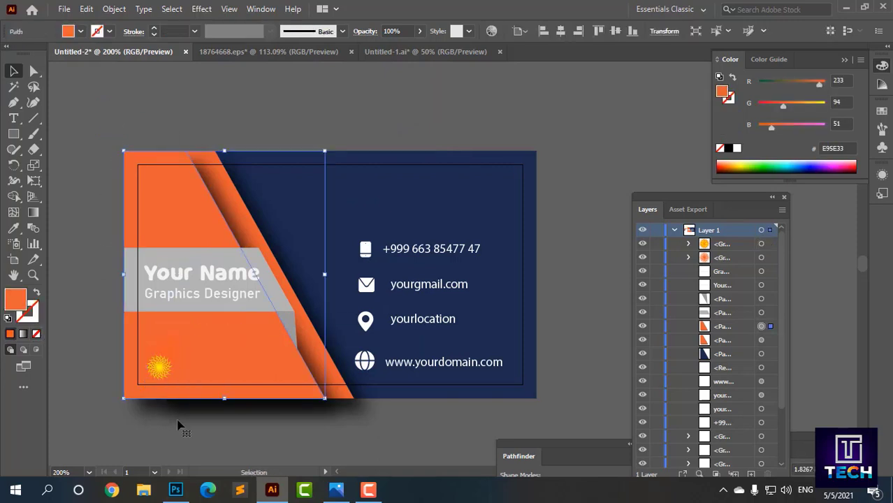
scroll(144, 458, up, 1)
drag(144, 457, 215, 435)
click(240, 296)
drag(256, 310, 263, 316)
click(244, 303)
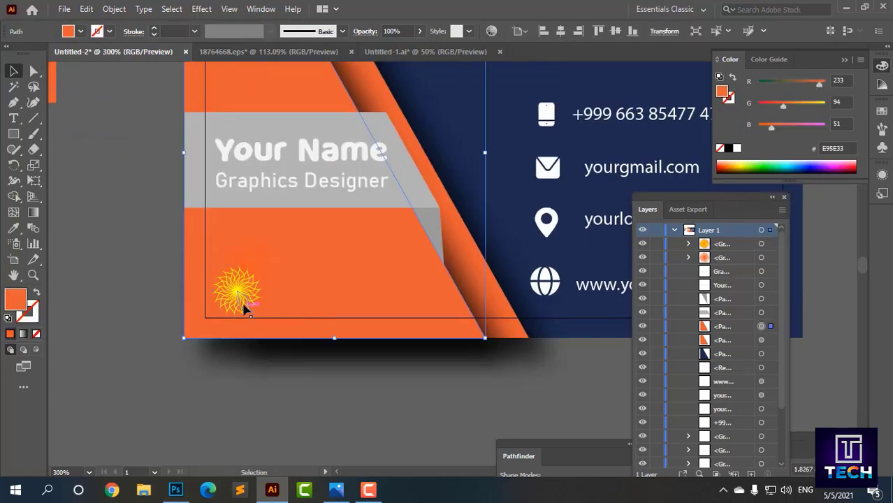
click(241, 297)
click(239, 305)
Step: Try a Normal-mode drop shadow on the yellow flower with adjusted offsets, then cancel it
click(229, 9)
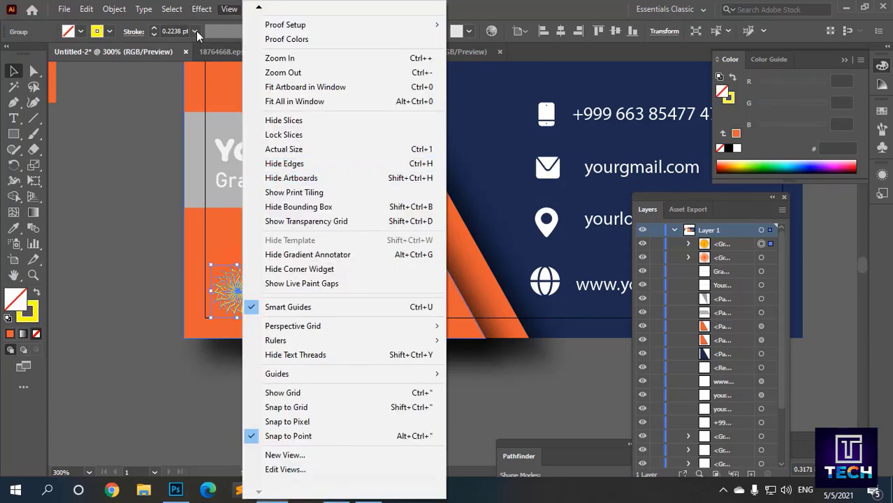
mouse_move(259, 158)
click(361, 159)
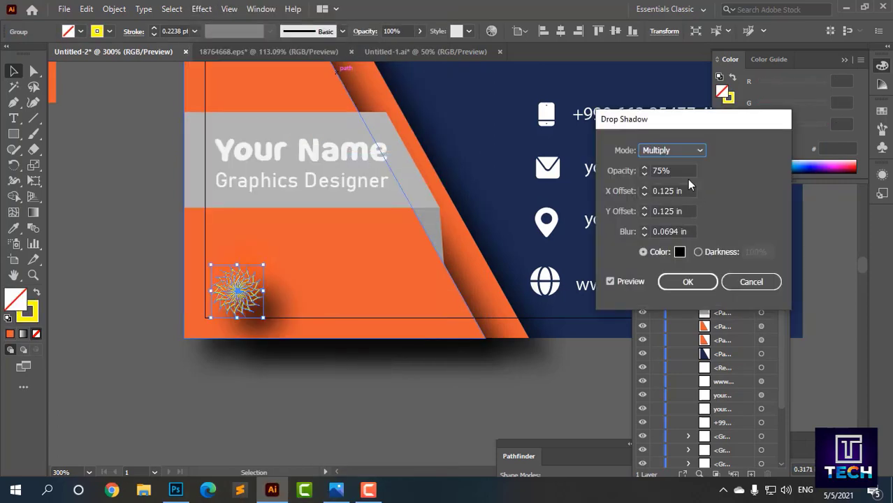
click(681, 151)
click(670, 167)
scroll(693, 231, down, 5)
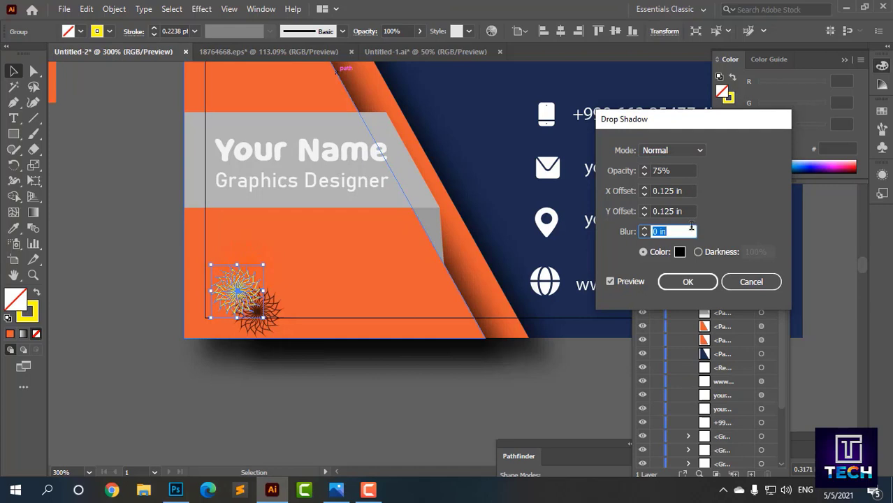
scroll(685, 211, down, 5)
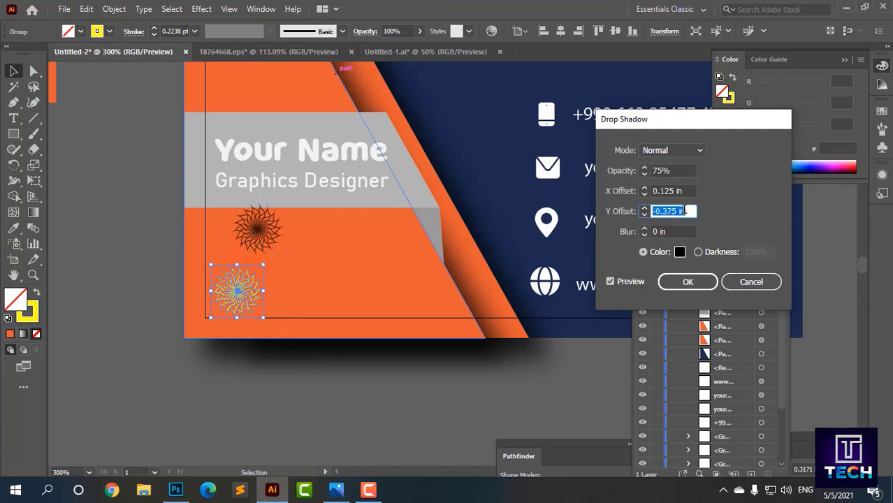
scroll(685, 211, down, 1)
click(685, 191)
scroll(685, 191, down, 4)
scroll(685, 191, up, 3)
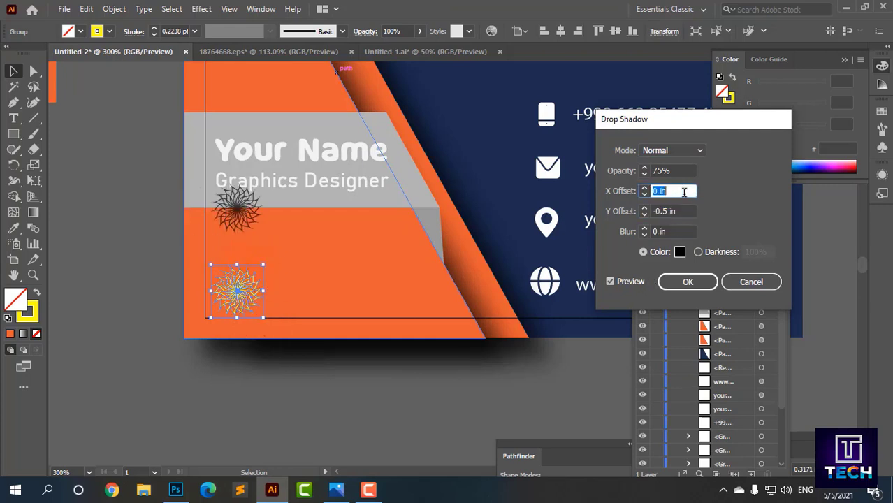
click(673, 211)
scroll(673, 211, down, 7)
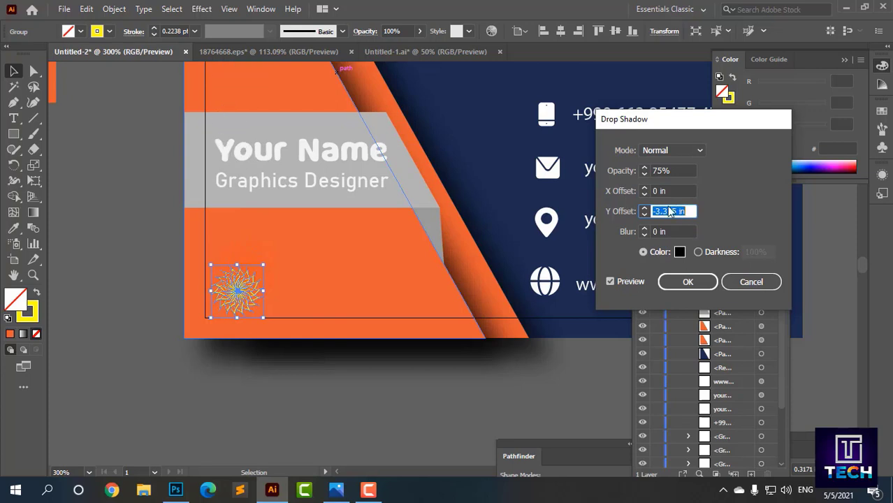
click(730, 280)
Step: Pull the hidden orange flower out from behind the card
click(360, 376)
drag(360, 376, 312, 428)
drag(181, 342, 98, 351)
Step: Delete the hidden orange flower
key(Delete)
scroll(203, 353, up, 3)
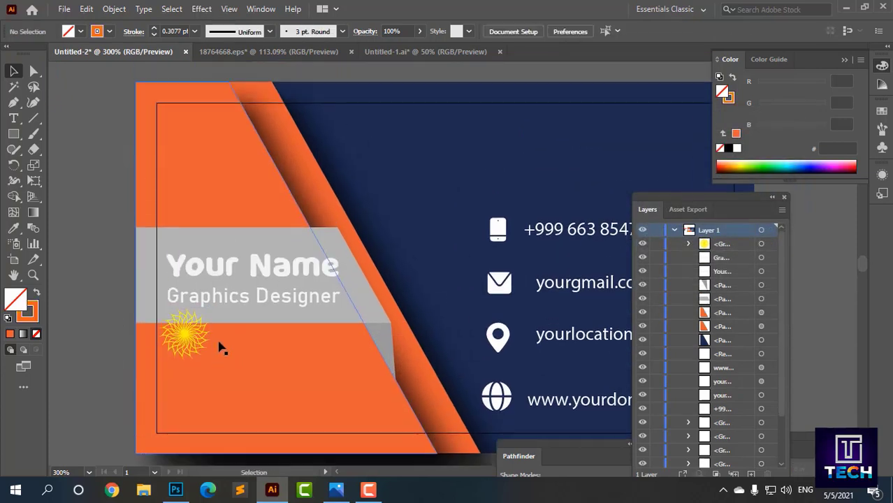
drag(184, 333, 185, 239)
scroll(130, 329, down, 2)
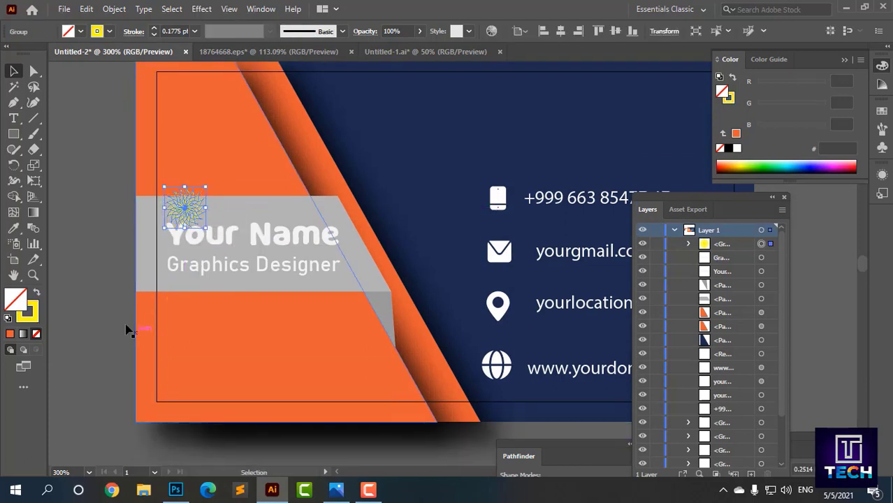
Step: Return the yellow flower to the orange panel's lower-left corner and zoom out to 150%
click(143, 330)
drag(182, 177, 181, 200)
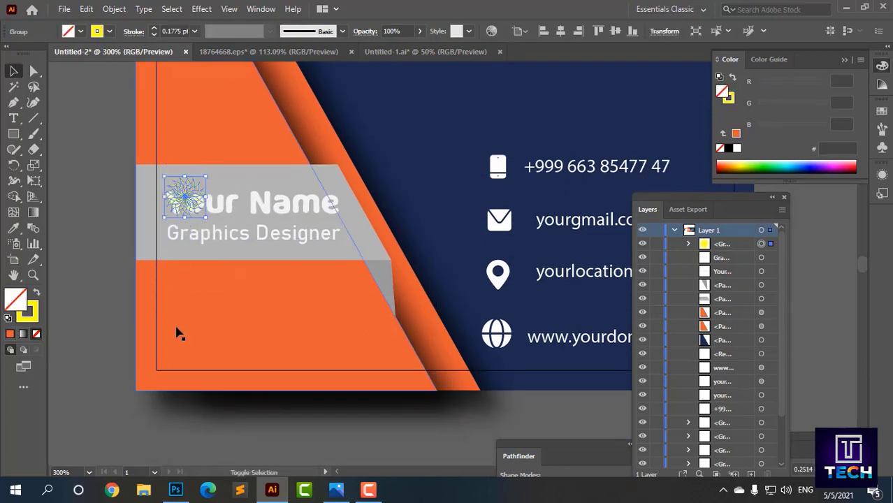
shift+click(187, 200)
drag(188, 354, 180, 347)
click(113, 318)
scroll(113, 318, down, 2)
drag(514, 267, 571, 261)
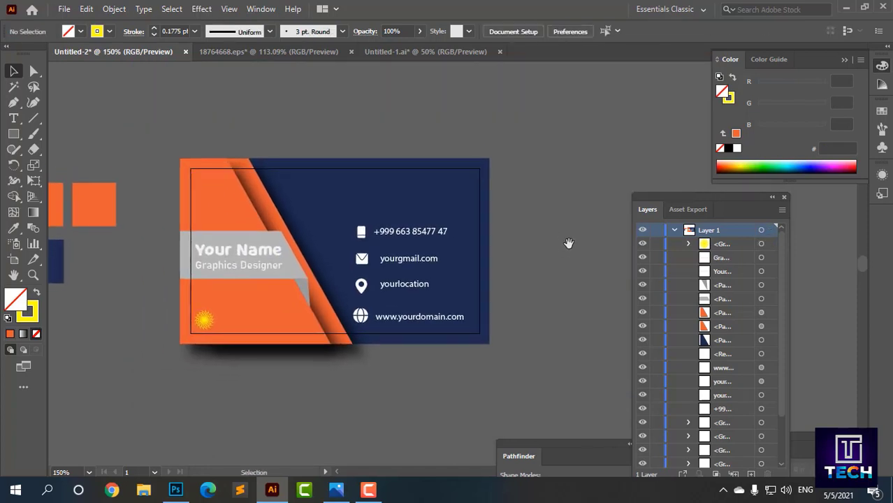
drag(558, 184, 594, 217)
drag(594, 218, 612, 187)
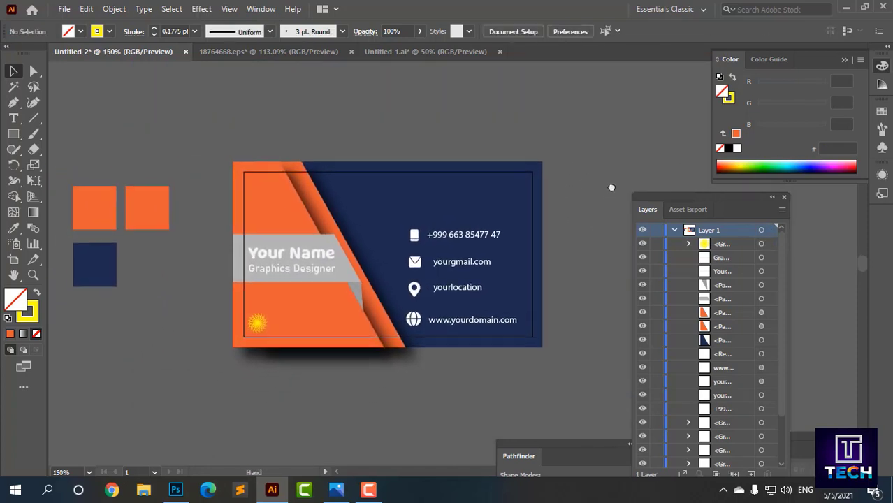
Step: Add a text object with a name, enlarge it and move it to the navy top right
click(13, 118)
click(137, 124)
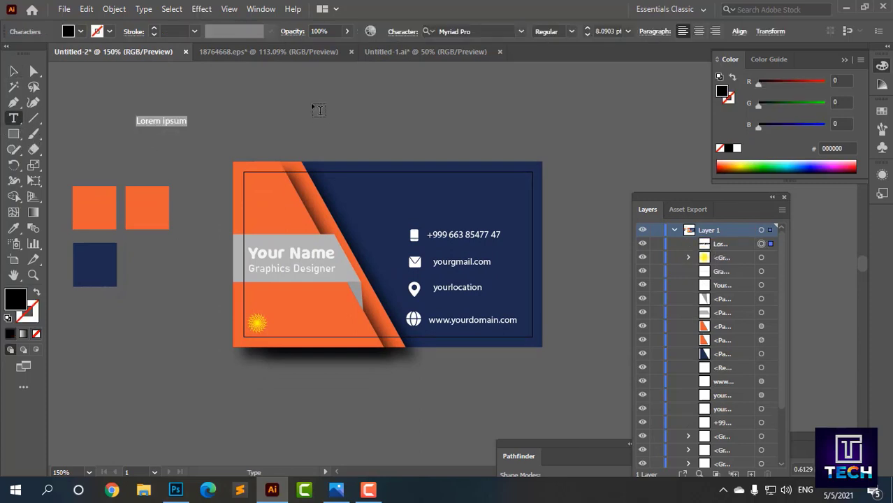
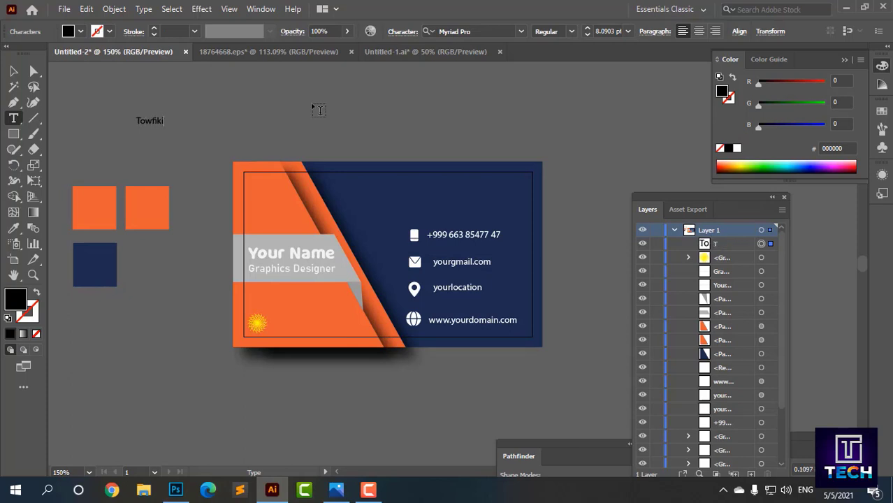
click(13, 71)
drag(125, 103, 299, 119)
drag(235, 127, 526, 213)
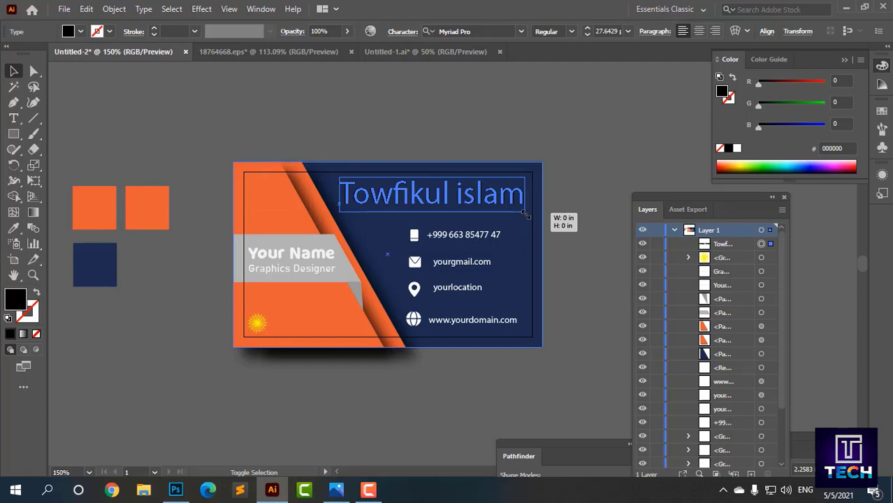
Step: Retype the heading text as 'Design Corner'
double_click(438, 192)
drag(352, 194, 513, 197)
key(BackSpace)
key(BackSpace)
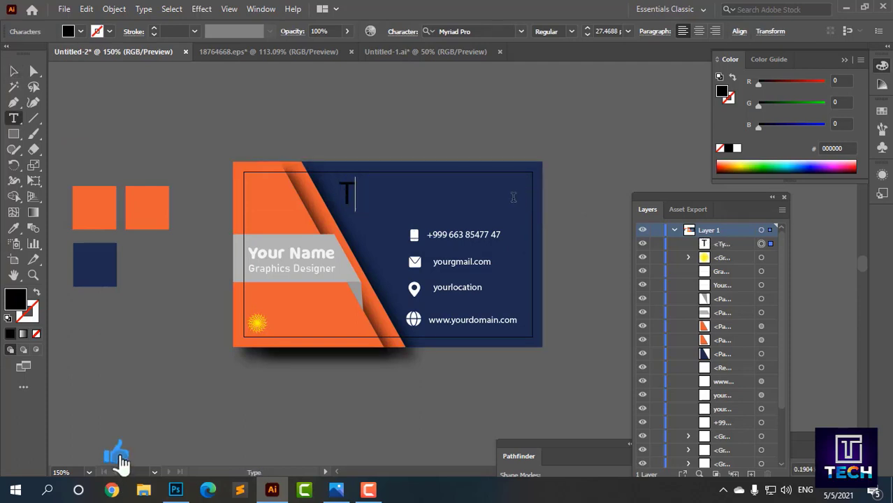
text(DES)
key(BackSpace)
key(BackSpace)
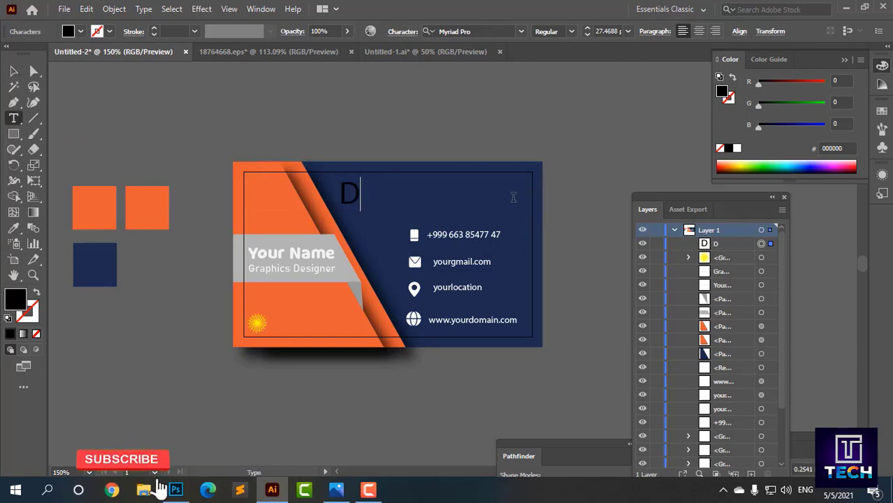
text(esign)
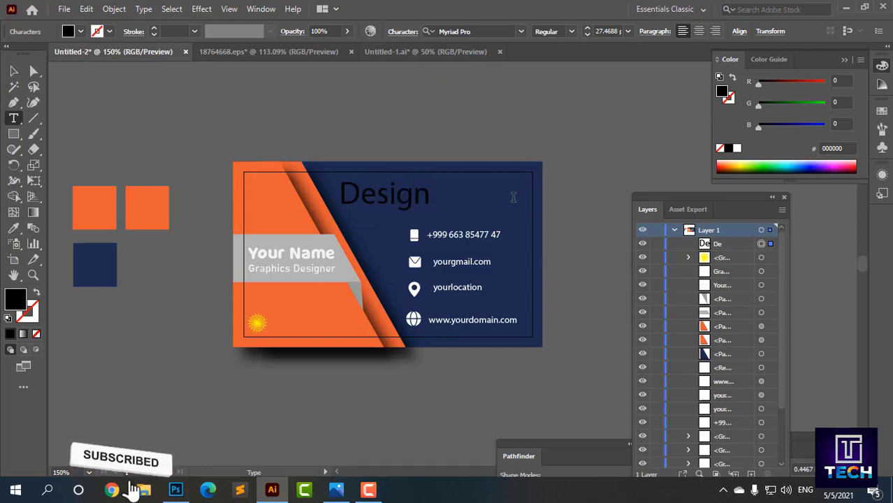
key(BackSpace)
key(BackSpace)
key(BackSpace)
text(ign Con)
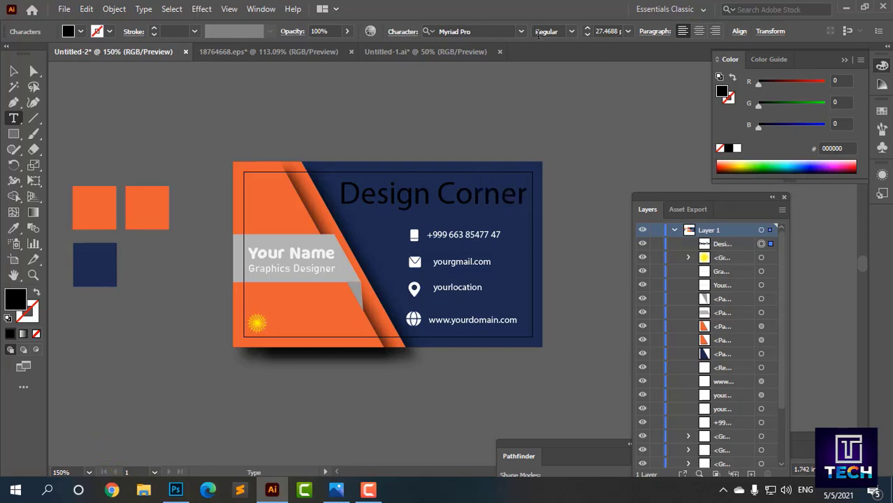
Step: Set the Design Corner heading font to Aquire Bold
click(521, 31)
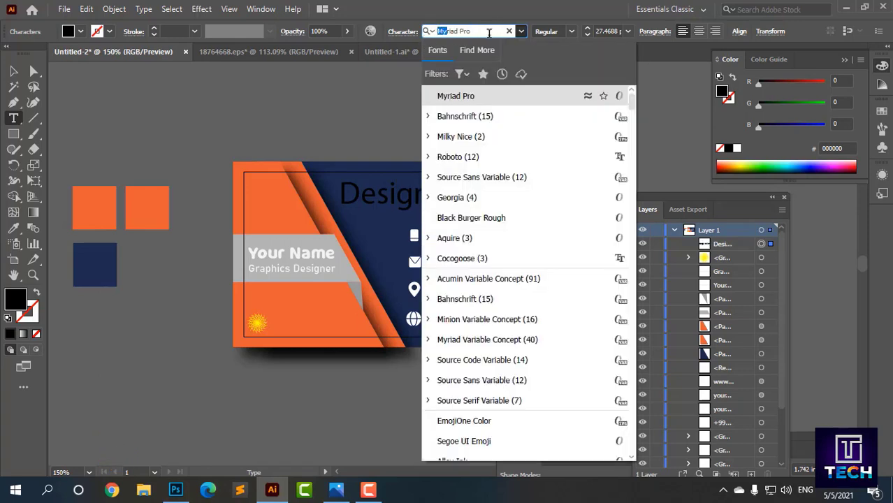
text(aq)
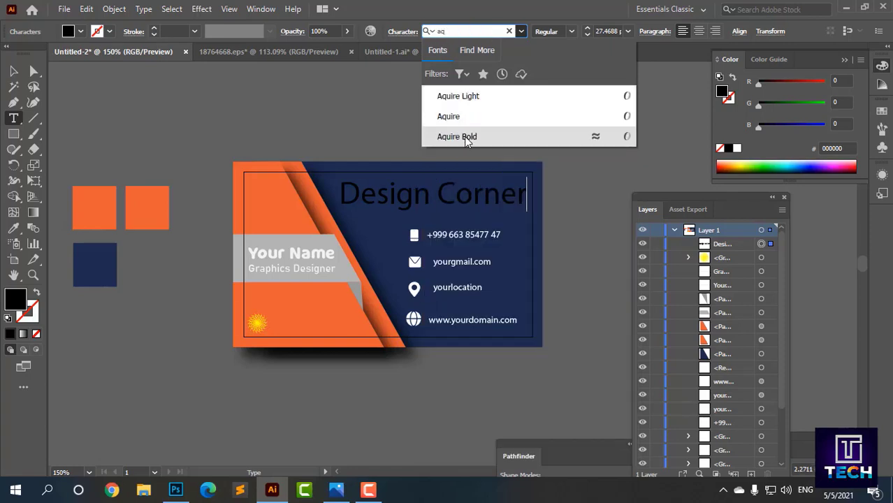
drag(342, 195, 527, 195)
click(428, 31)
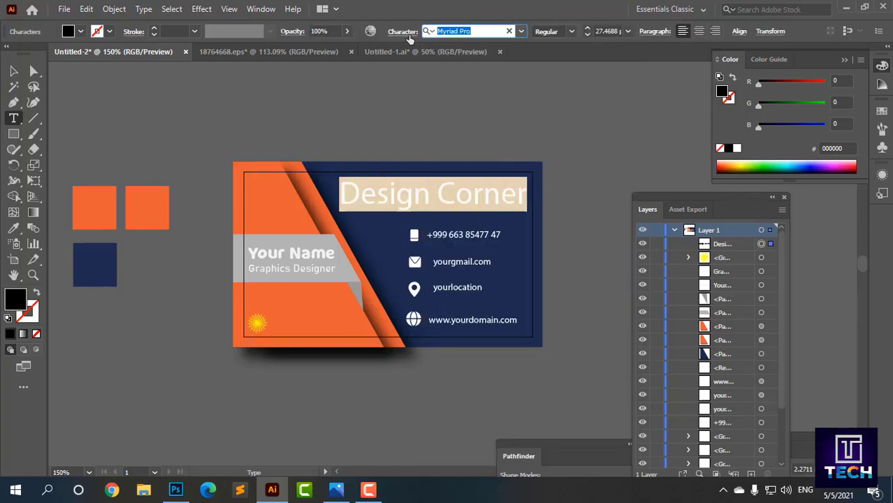
text(aq)
click(455, 136)
Step: Narrow the heading to fit the navy panel and nudge it down slightly
click(14, 72)
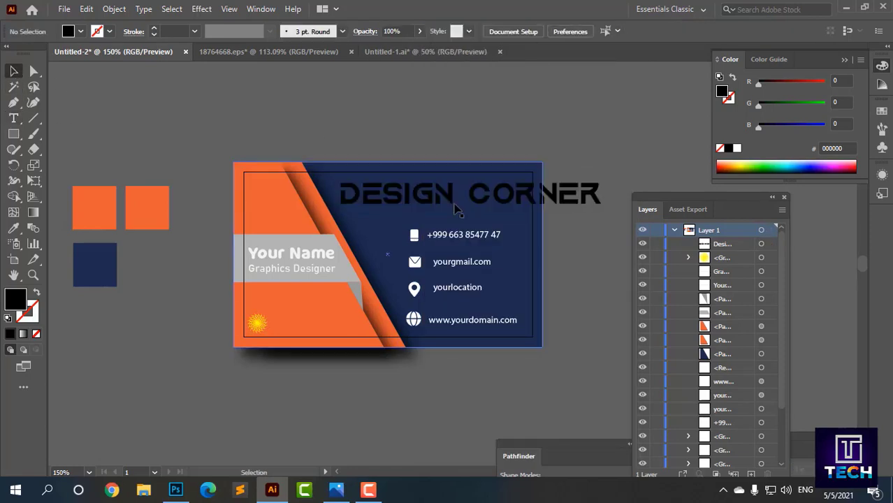
click(475, 196)
drag(603, 191, 541, 199)
click(574, 190)
scroll(532, 191, down, 1)
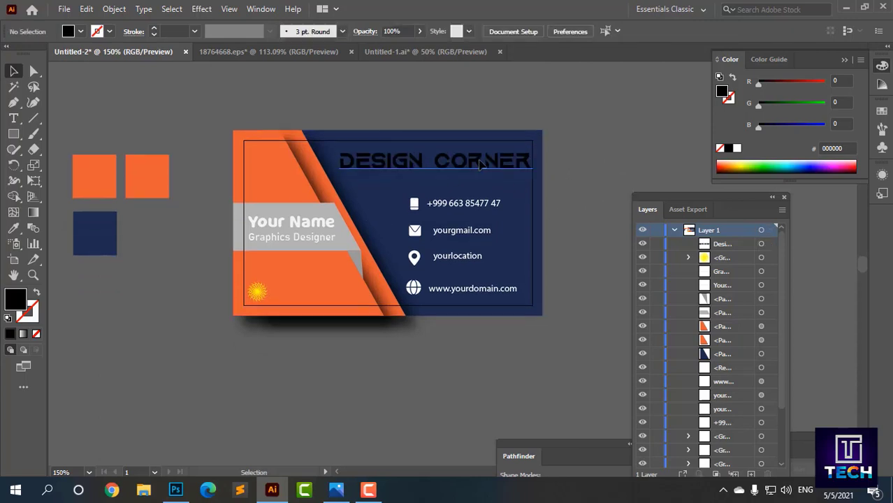
drag(504, 162, 504, 169)
Step: Recolour the heading orange (#E95E33) by sampling the orange swatch with the Eyedropper
click(14, 228)
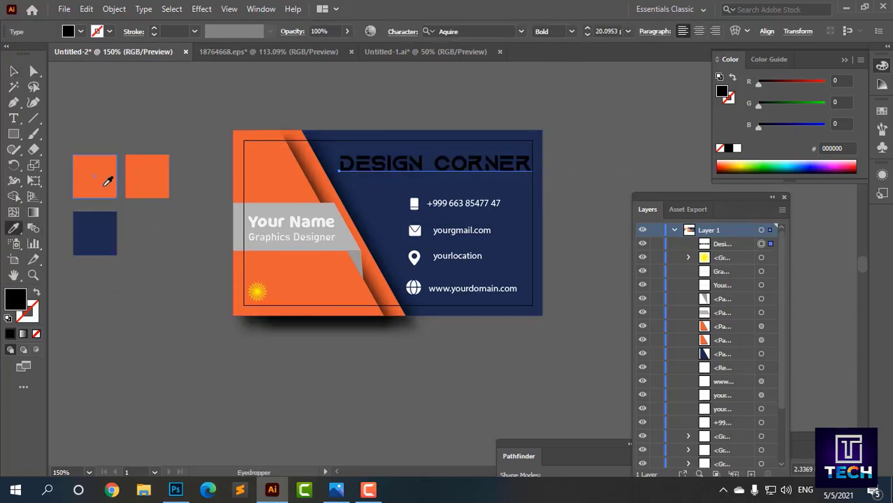
click(107, 181)
click(14, 71)
click(183, 111)
Step: Narrow the heading a little more so it sits inside the border
scroll(406, 178, up, 1)
drag(405, 179, 372, 219)
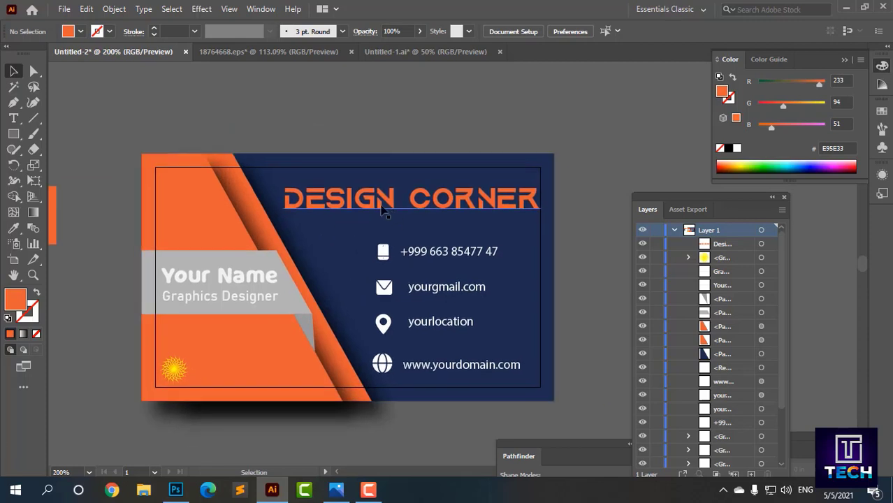
click(383, 204)
drag(541, 196, 533, 196)
click(620, 168)
click(475, 203)
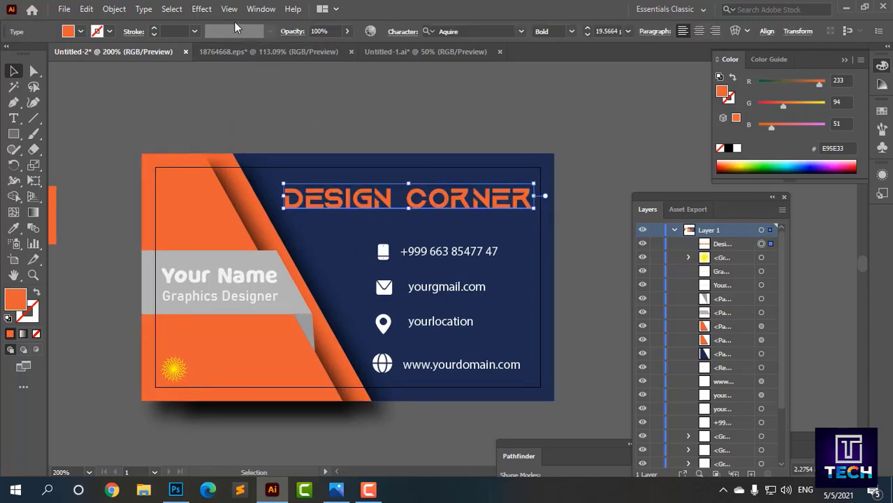
Step: Apply a drop shadow to DESIGN CORNER with Y offset 0 in and blur 0.125 in
click(202, 8)
mouse_move(293, 152)
click(358, 159)
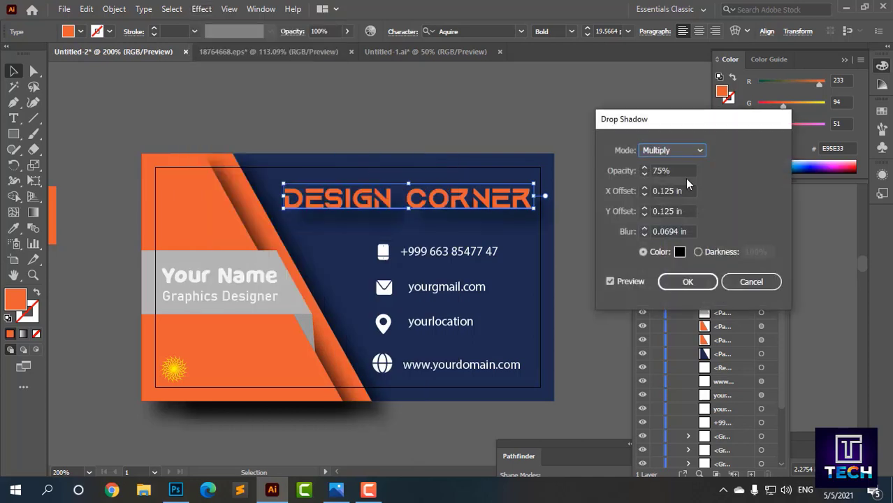
click(688, 213)
scroll(688, 212, down, 1)
click(693, 232)
scroll(694, 233, down, 1)
scroll(694, 232, up, 1)
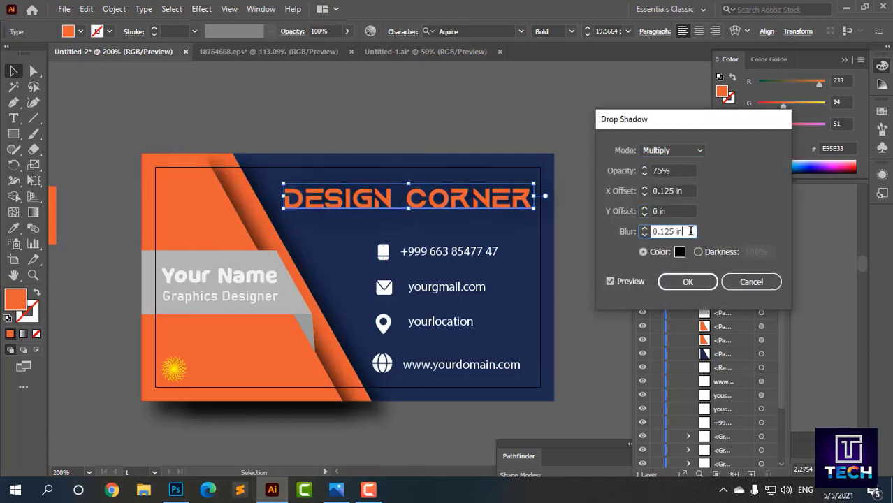
click(686, 281)
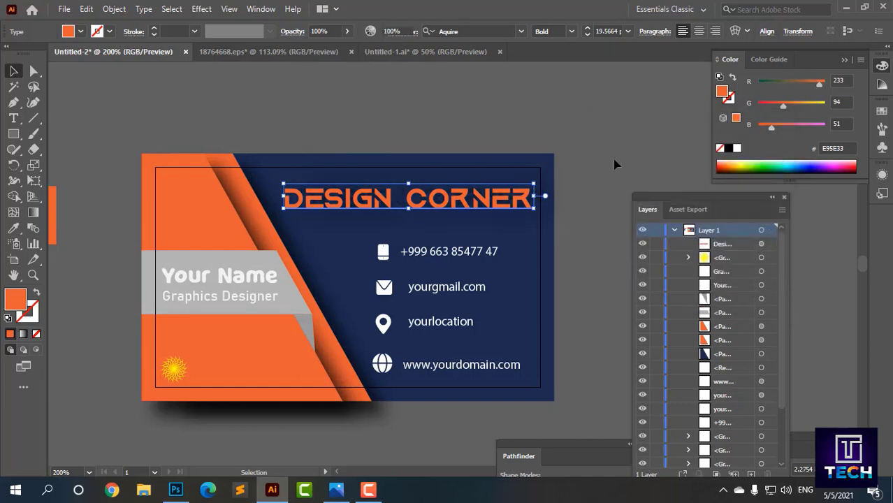
click(595, 171)
scroll(583, 225, down, 1)
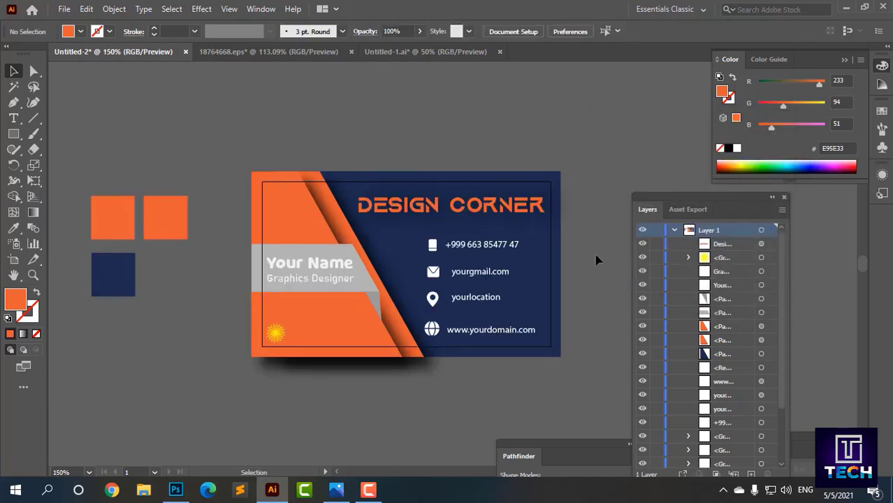
drag(594, 257, 605, 233)
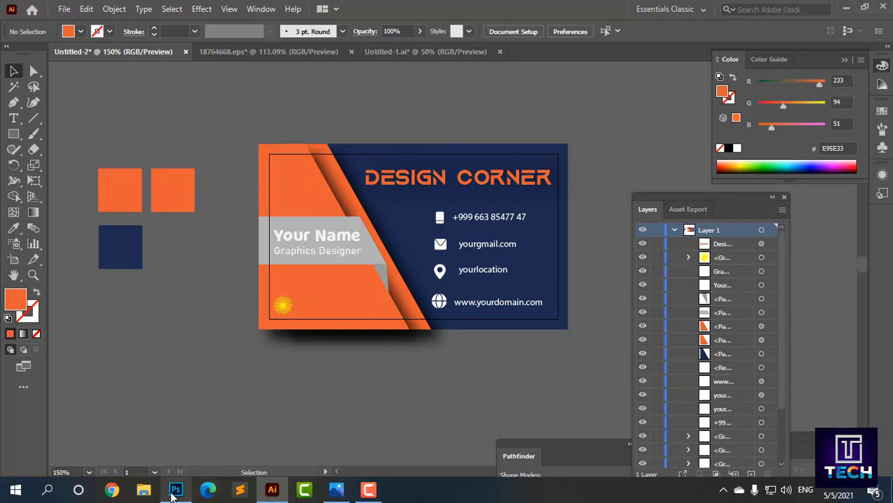
Step: Open the mockup2.psd business card mockup in Photoshop
click(175, 491)
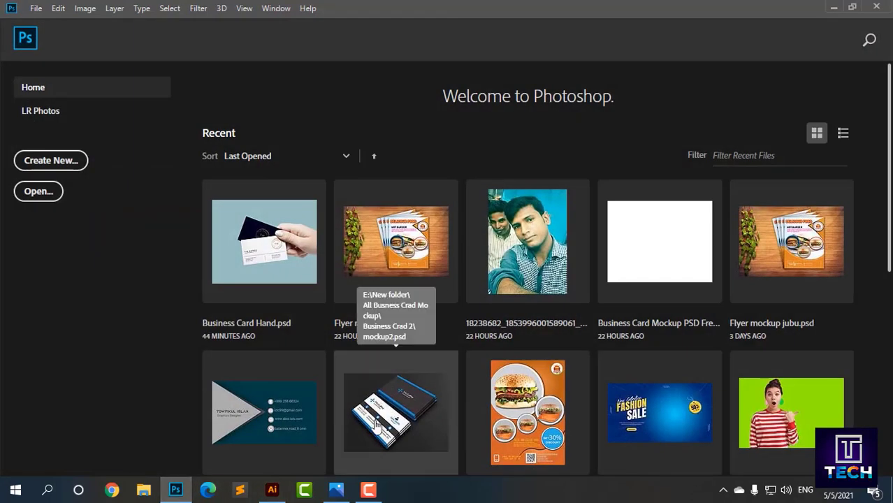
click(365, 430)
click(272, 490)
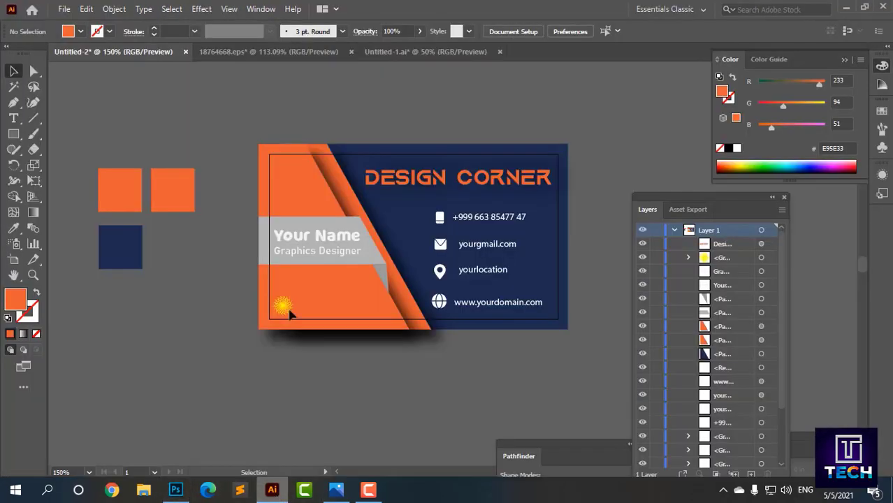
Step: Export the card with Save for Web as JPEG 'bussiness card design' on the Desktop
click(63, 8)
mouse_move(95, 256)
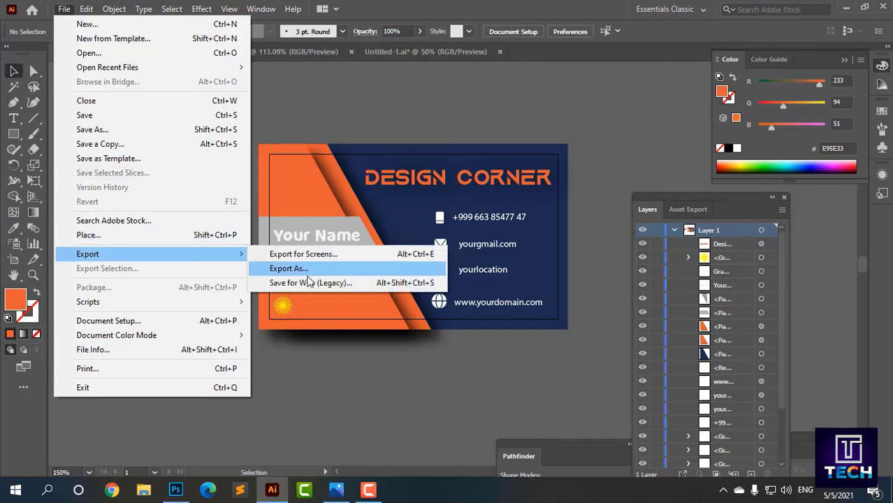
click(303, 283)
click(708, 439)
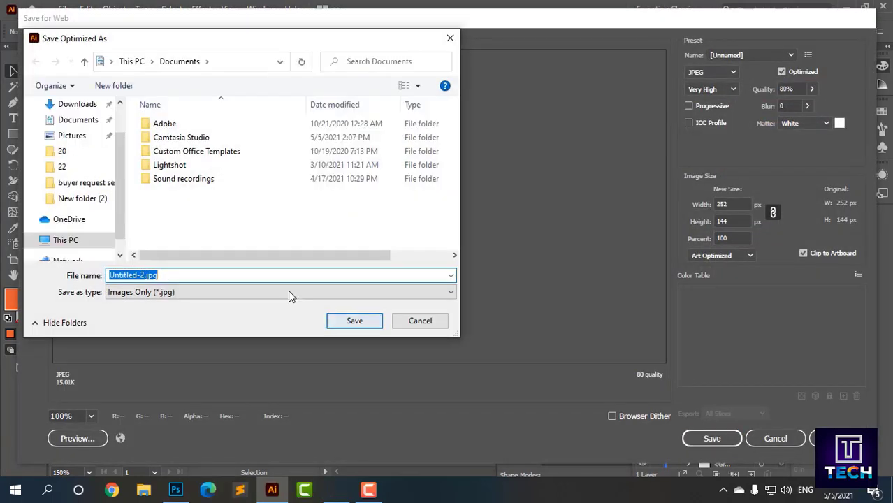
click(72, 141)
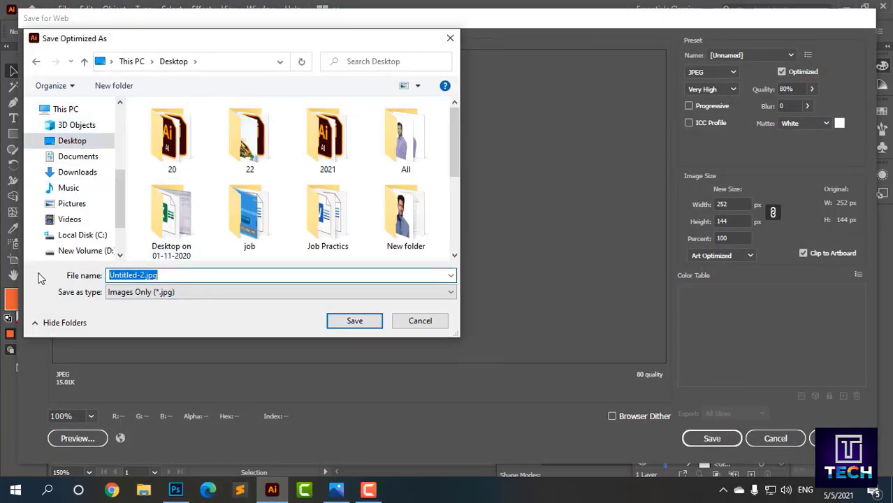
text(bussi)
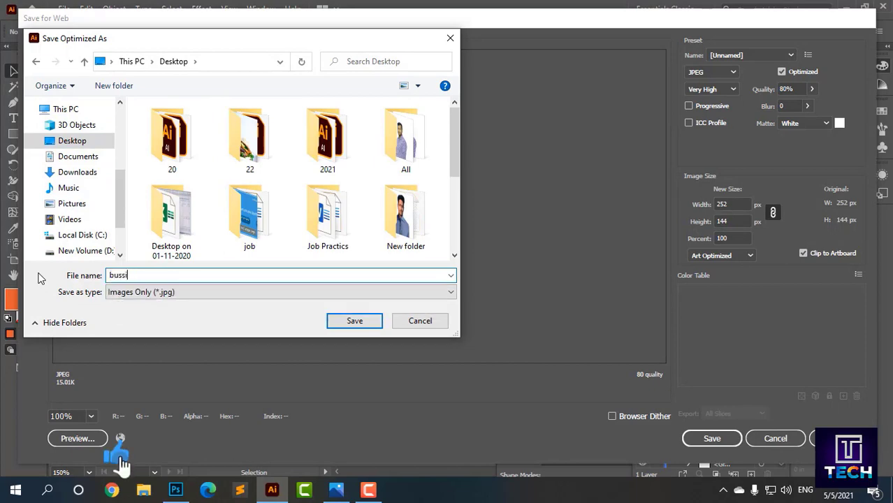
text(ness card design)
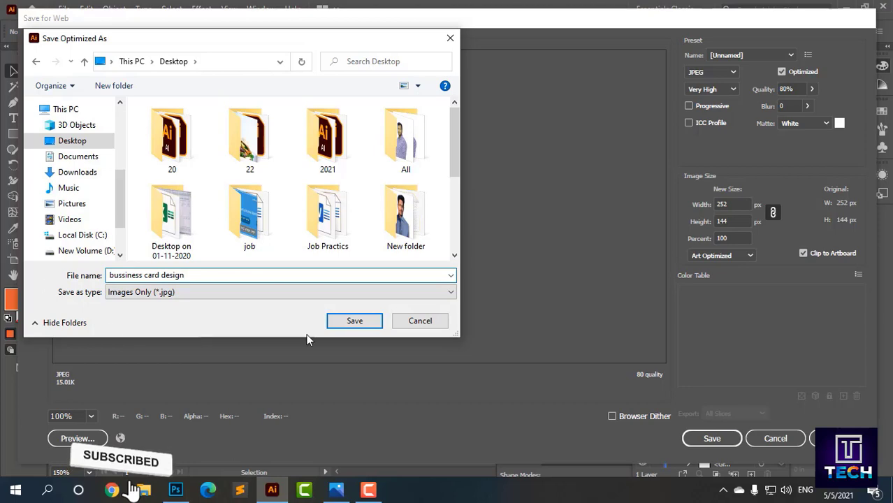
click(353, 321)
click(175, 492)
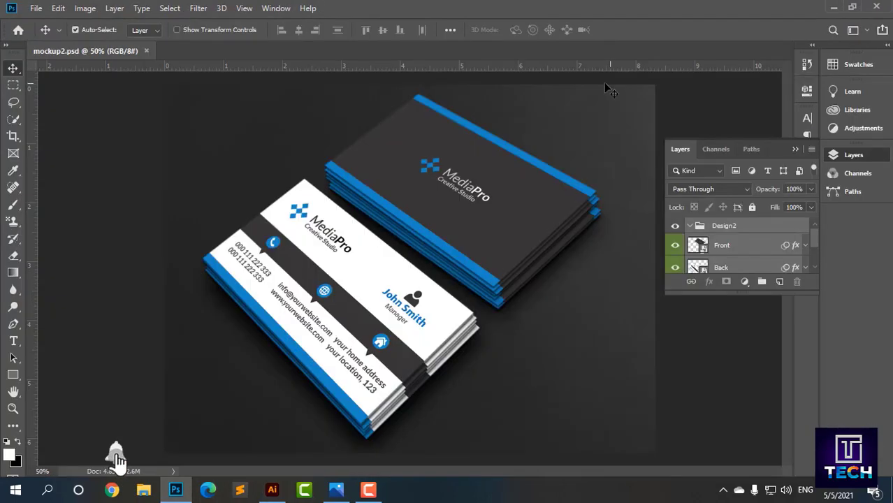
Step: Place the exported card JPG into the Front smart object, scaled to fill the canvas
double_click(703, 252)
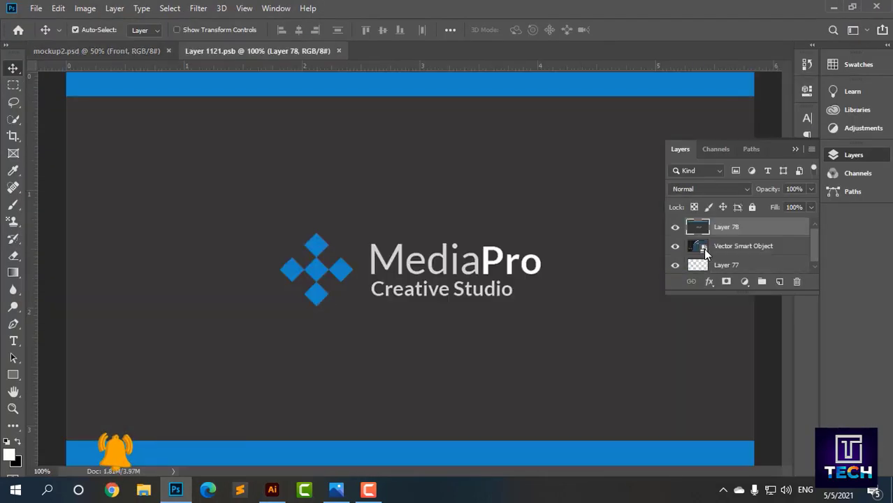
click(834, 7)
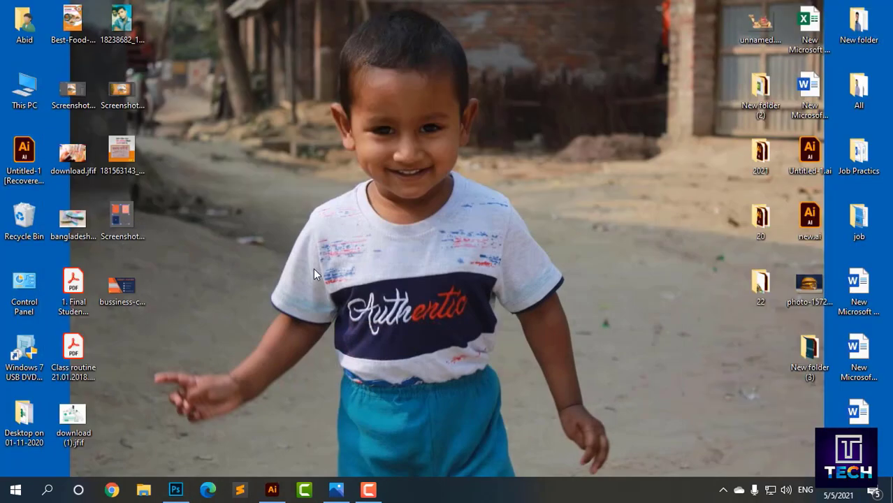
drag(218, 300, 174, 318)
drag(121, 287, 302, 332)
drag(616, 387, 754, 463)
key(ctrl+minus)
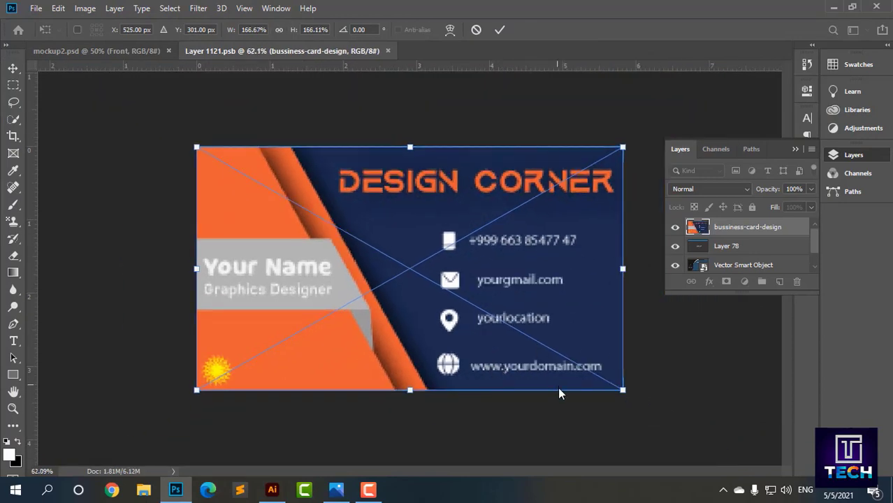
key(alt+space)
click(550, 433)
key(Return)
Step: Save the smart object and check the updated front card in mockup2.psd
key(ctrl+s)
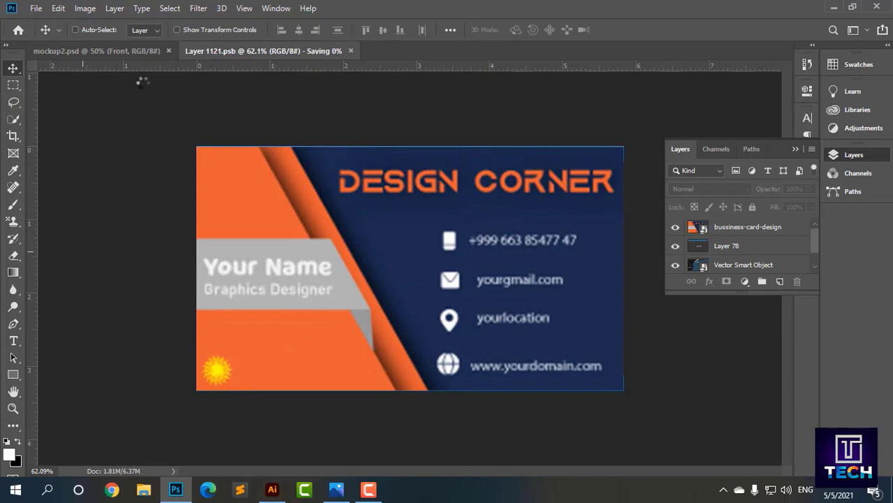
click(108, 51)
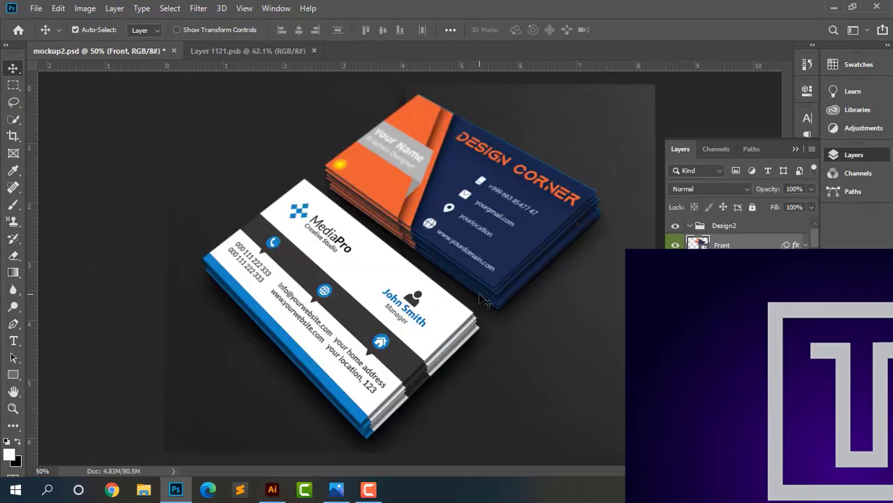
key(ctrl+plus)
key(ctrl+plus)
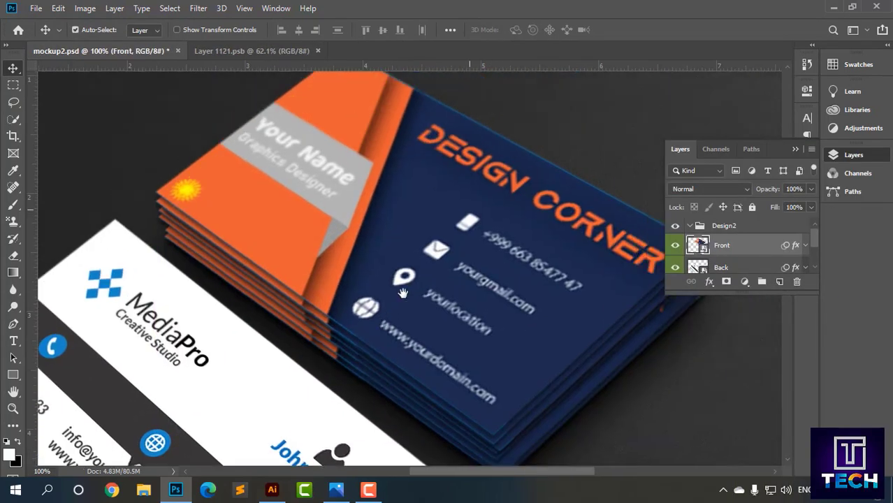